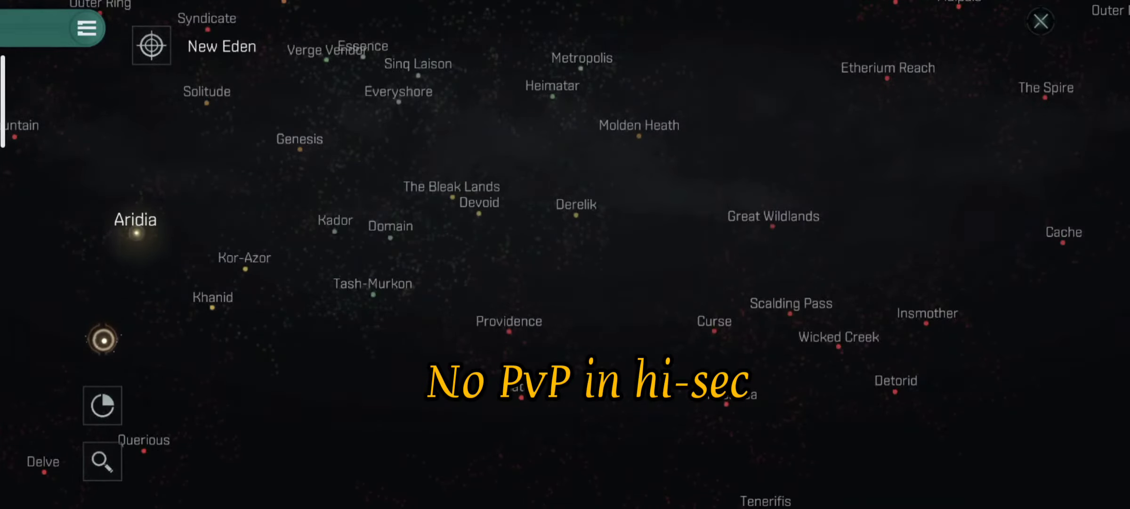
{"action": "scroll", "coordinate": [647, 319], "scroll_direction": "down", "scroll_amount": 3}
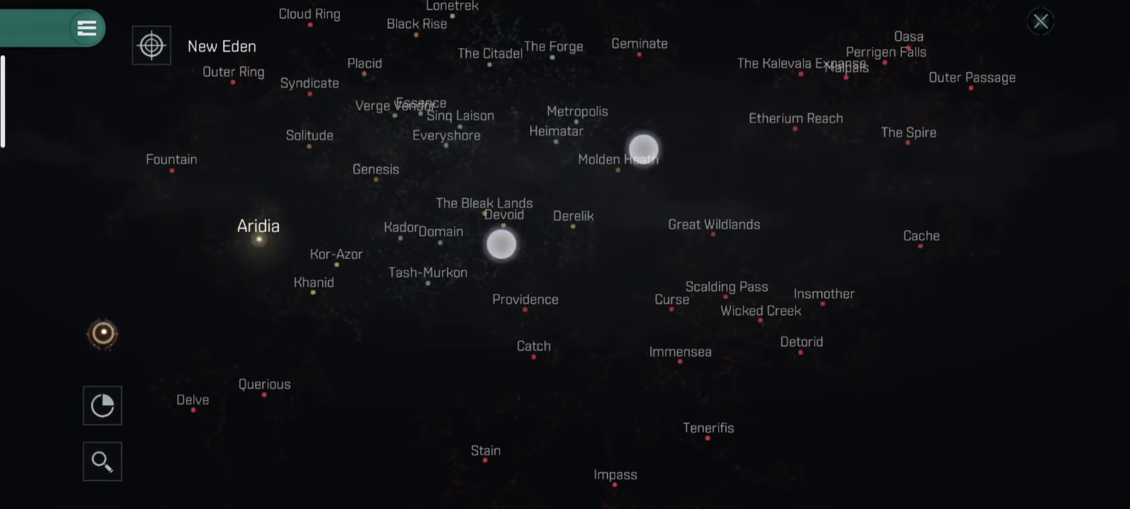
Step: Tour the Devoid, The Forge, Heimatar, Metropolis, The Citadel and Black Rise regions on the galaxy map
{"action": "left_click", "coordinate": [502, 228]}
{"action": "left_click", "coordinate": [615, 80]}
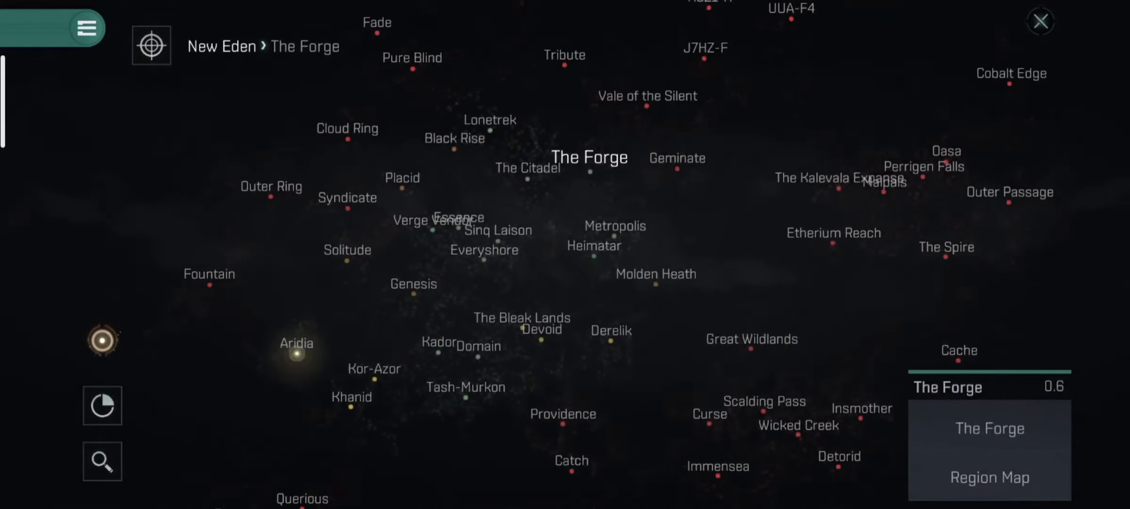
{"action": "left_click", "coordinate": [571, 345]}
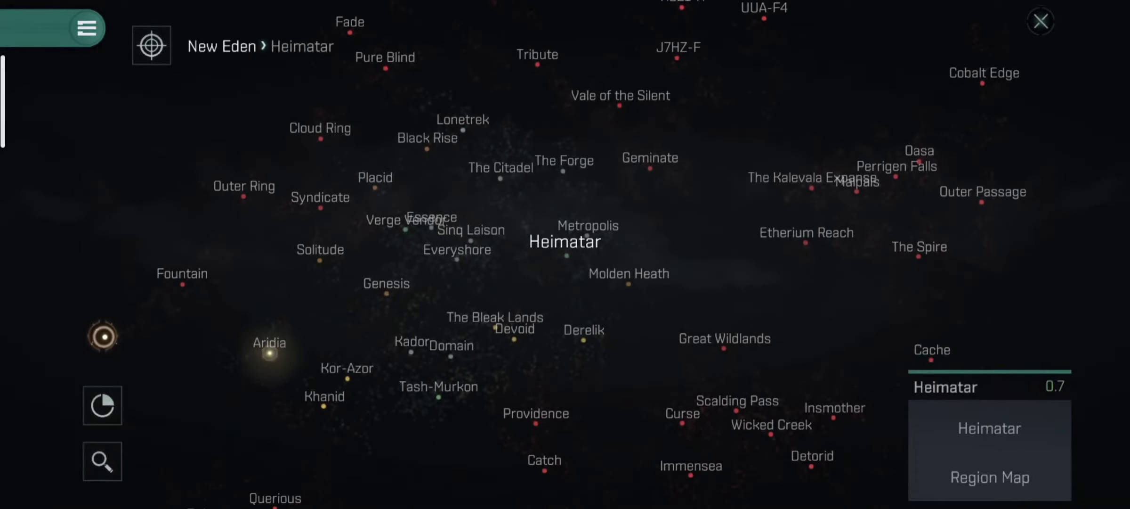
{"action": "left_click", "coordinate": [590, 227]}
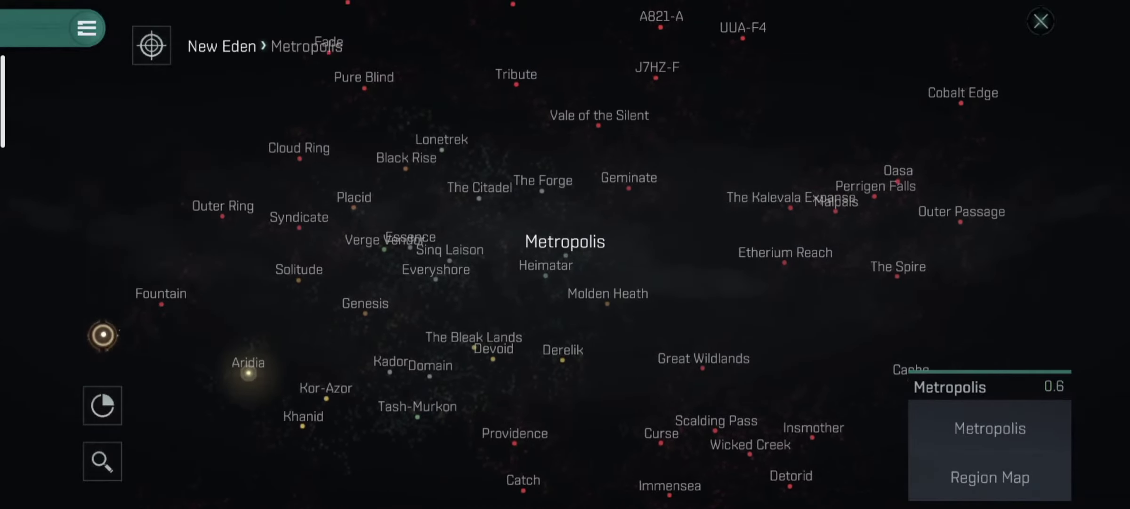
{"action": "left_click", "coordinate": [479, 189]}
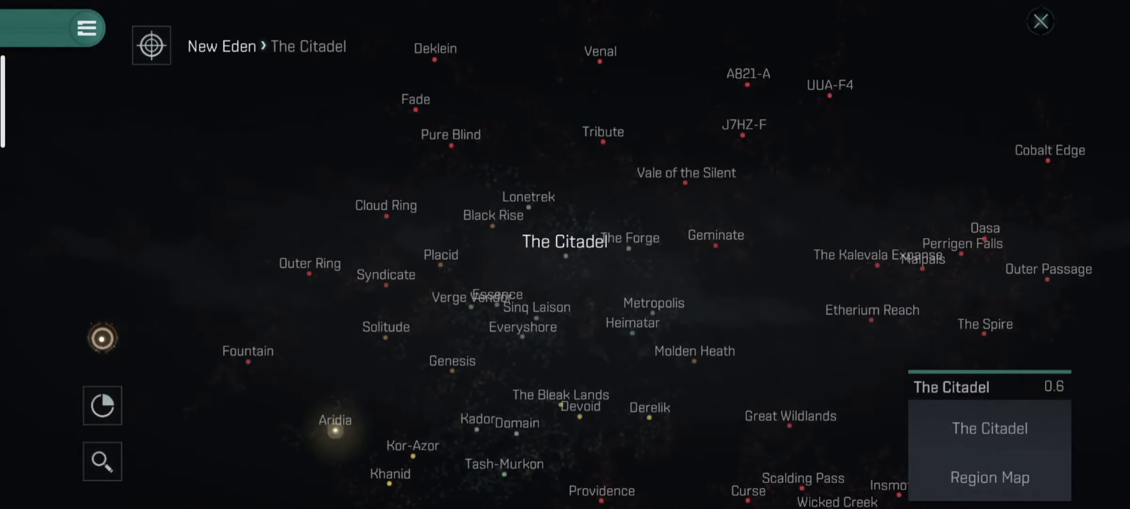
{"action": "left_click", "coordinate": [491, 219]}
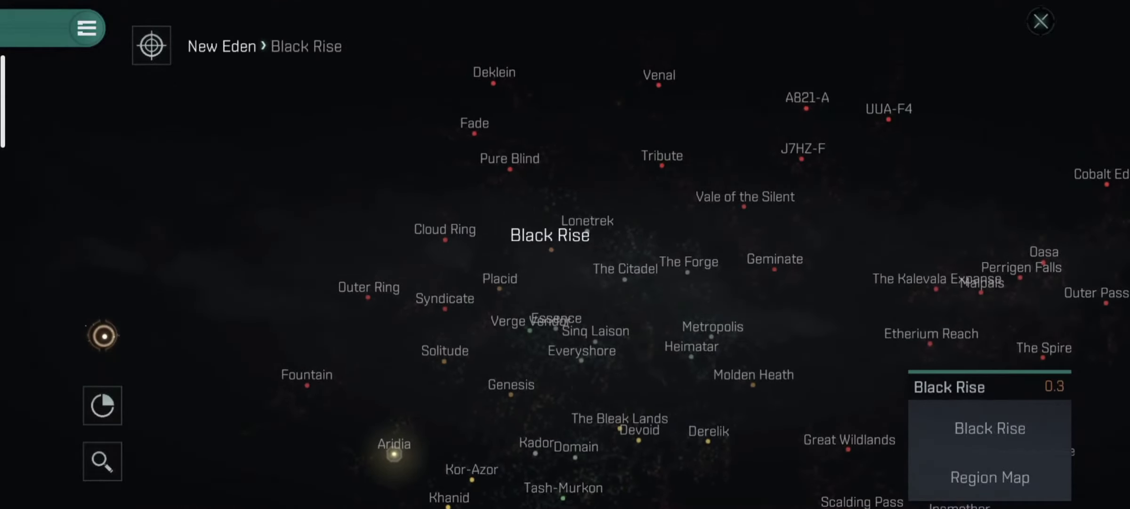
{"action": "left_click", "coordinate": [718, 252]}
Step: Focus the map on Genesis and point out the southern Aridia region
{"action": "left_click", "coordinate": [542, 322]}
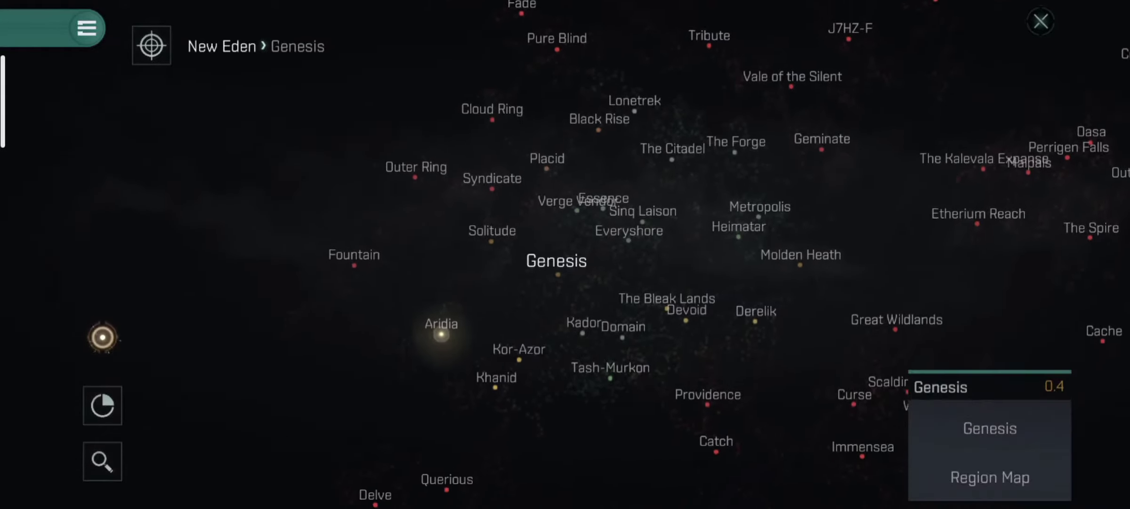
{"action": "left_click_drag", "start_coordinate": [732, 250], "coordinate": [714, 204]}
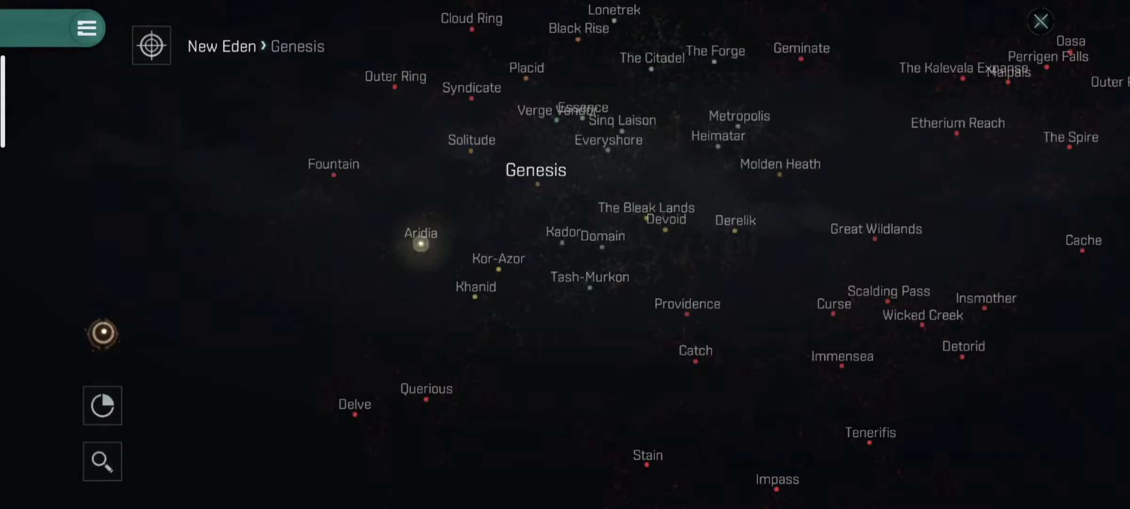
{"action": "left_click", "coordinate": [422, 243]}
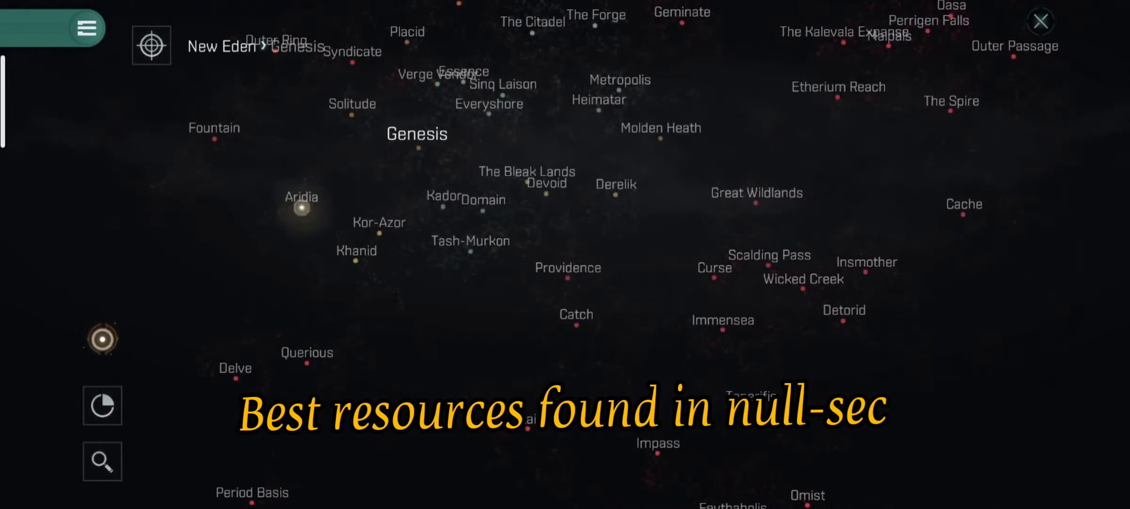
{"action": "scroll", "coordinate": [618, 256], "scroll_direction": "up", "scroll_amount": 5}
Step: Open the Genesis region map from its options popup
{"action": "left_click_drag", "start_coordinate": [522, 248], "coordinate": [667, 397]}
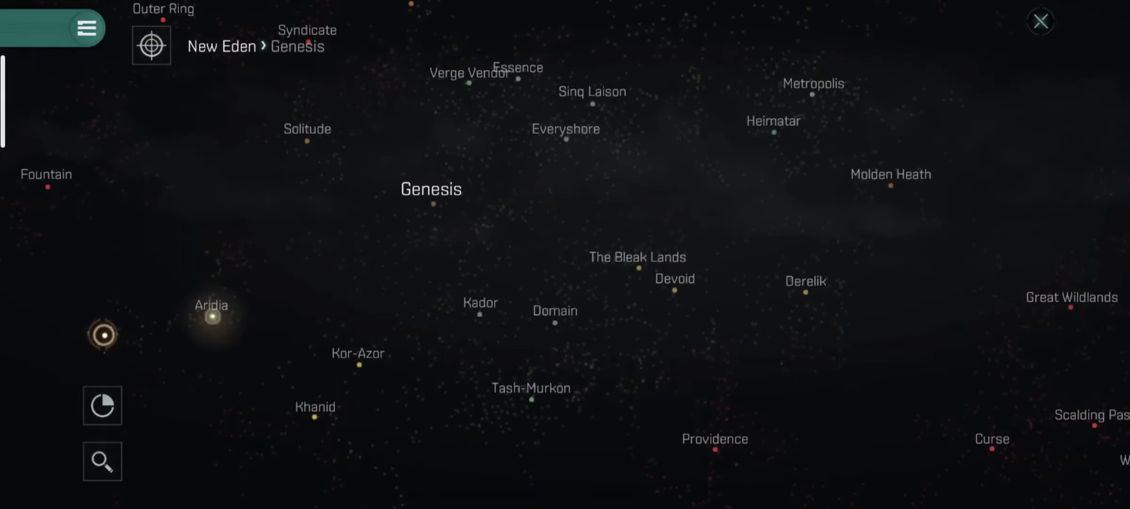
{"action": "left_click", "coordinate": [431, 189]}
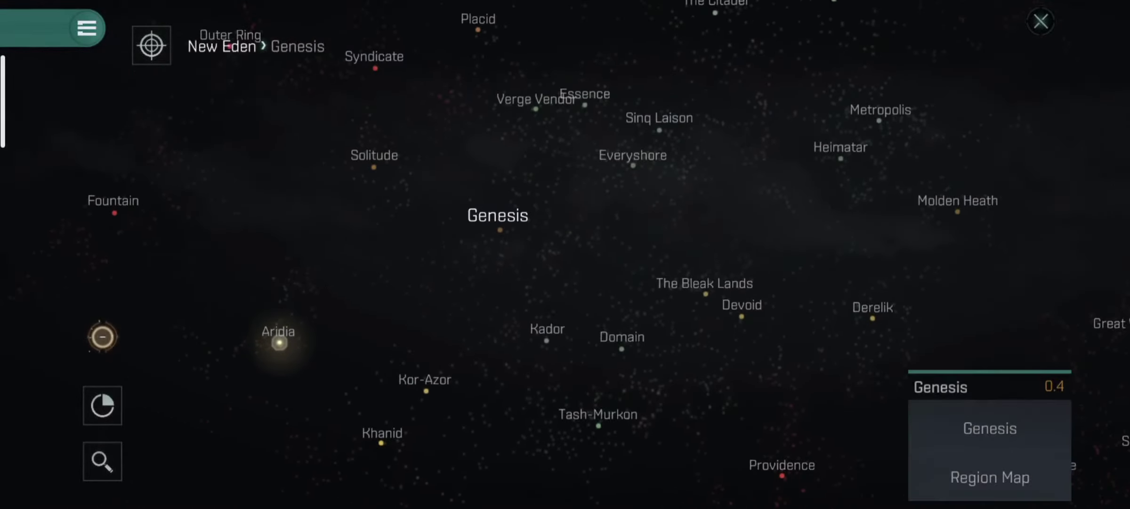
{"action": "left_click", "coordinate": [701, 300]}
{"action": "scroll", "coordinate": [645, 336], "scroll_direction": "down", "scroll_amount": 5}
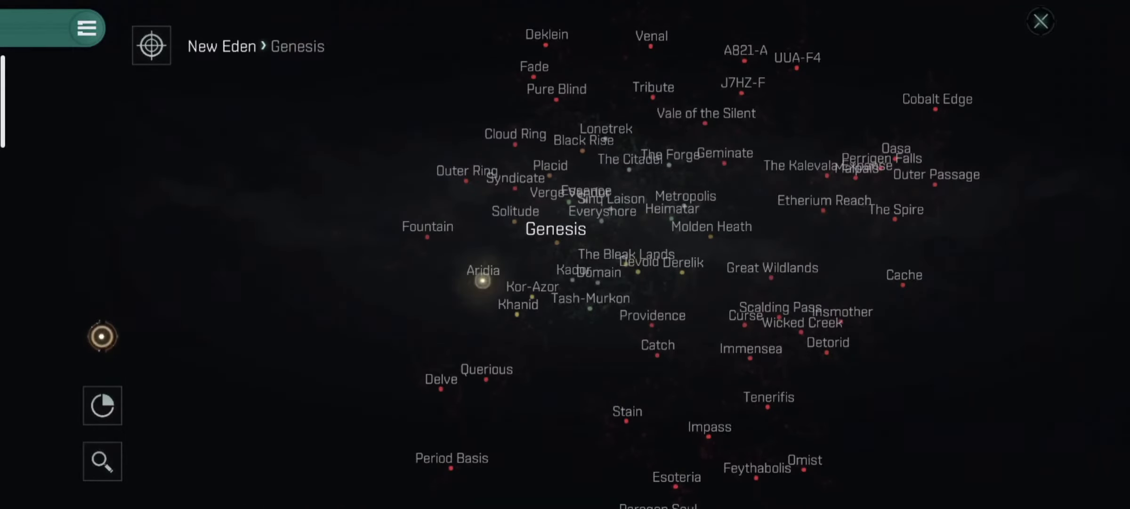
{"action": "left_click", "coordinate": [555, 227]}
{"action": "scroll", "coordinate": [662, 304], "scroll_direction": "up", "scroll_amount": 5}
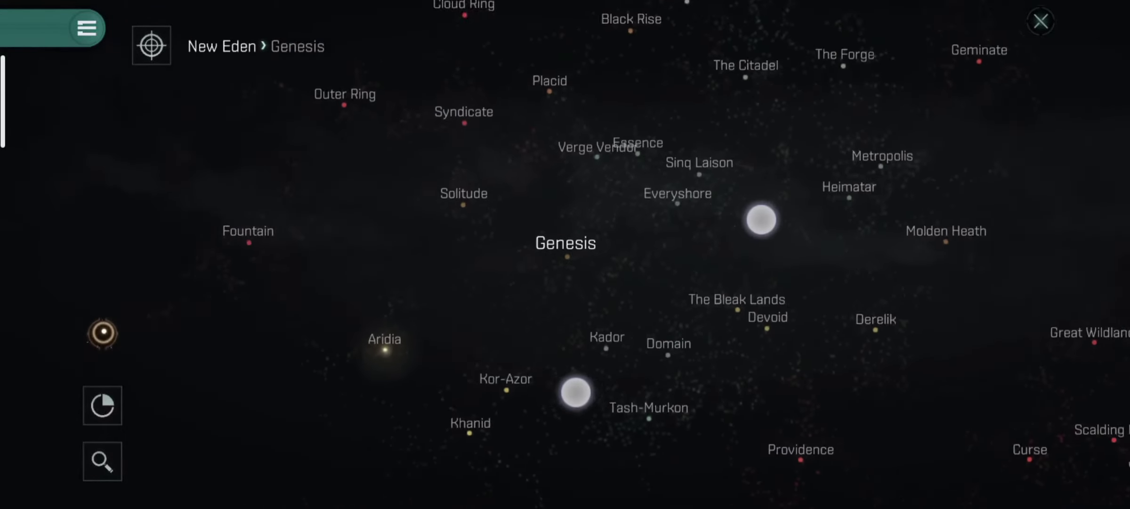
{"action": "left_click", "coordinate": [991, 477]}
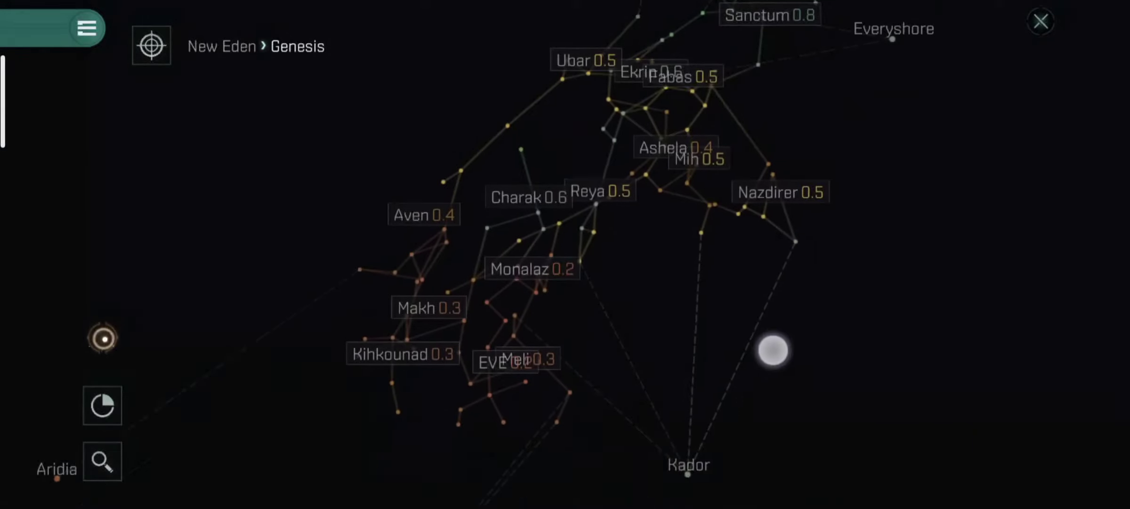
Step: Pan the Genesis region map to bring the Aven and Makh systems into view
{"action": "mouse_move", "coordinate": [747, 416]}
{"action": "left_mouse_down"}
{"action": "mouse_move", "coordinate": [810, 210]}
{"action": "mouse_move", "coordinate": [749, 341]}
{"action": "mouse_move", "coordinate": [718, 274]}
{"action": "left_mouse_up"}
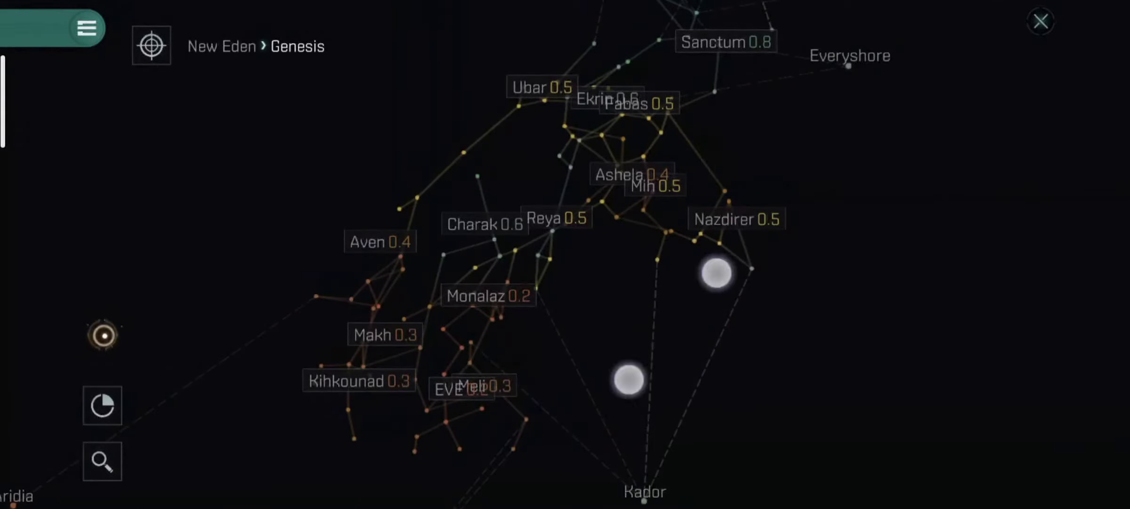
{"action": "scroll", "coordinate": [671, 328], "scroll_direction": "up", "scroll_amount": 3}
{"action": "left_click_drag", "start_coordinate": [538, 399], "coordinate": [680, 341]}
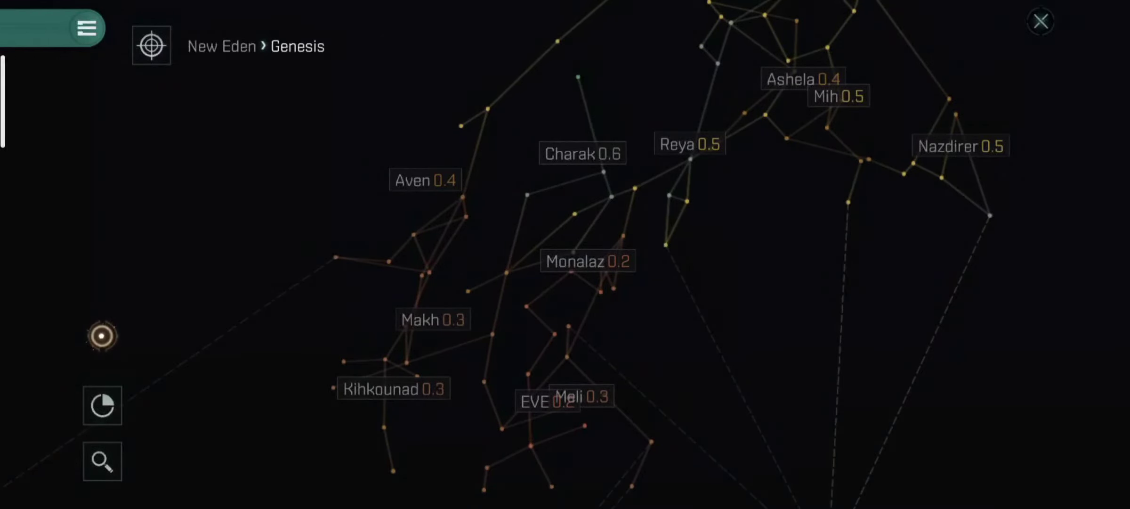
{"action": "scroll", "coordinate": [662, 283], "scroll_direction": "up", "scroll_amount": 3}
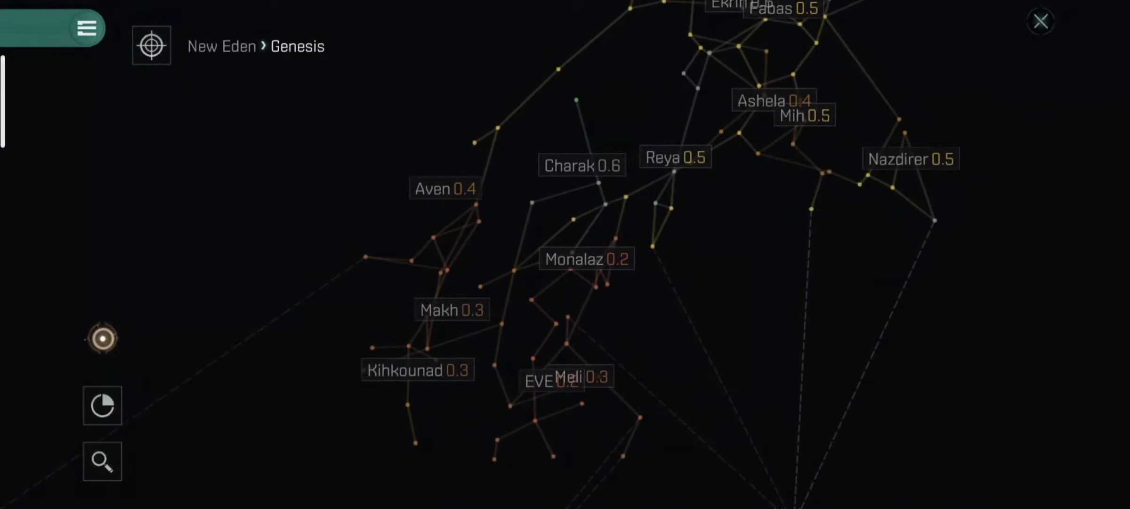
Step: Drill into the Aven constellation and open the Shalne (0.3) system's solar system view
{"action": "left_click", "coordinate": [442, 184]}
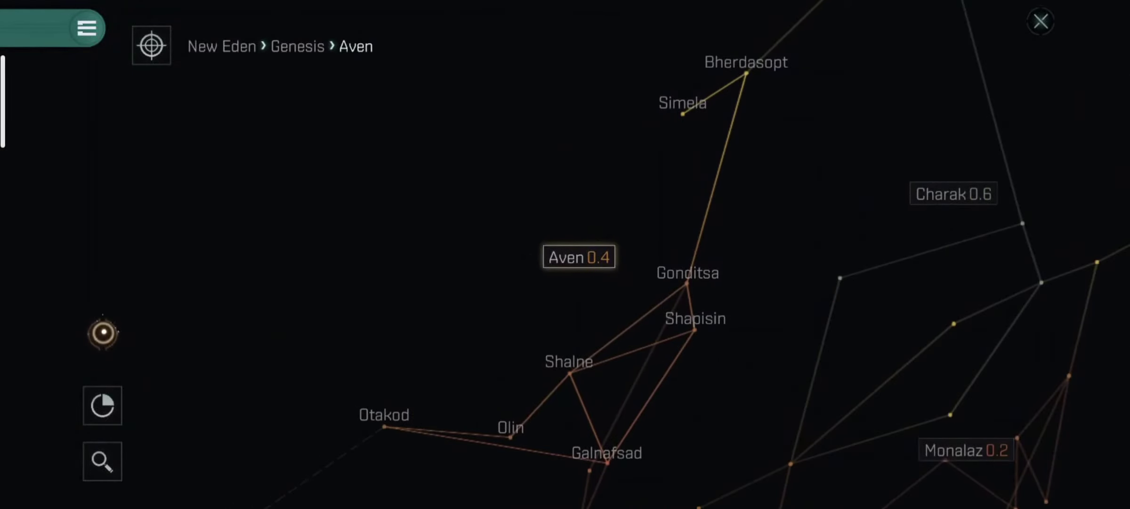
{"action": "left_click_drag", "start_coordinate": [780, 423], "coordinate": [700, 350]}
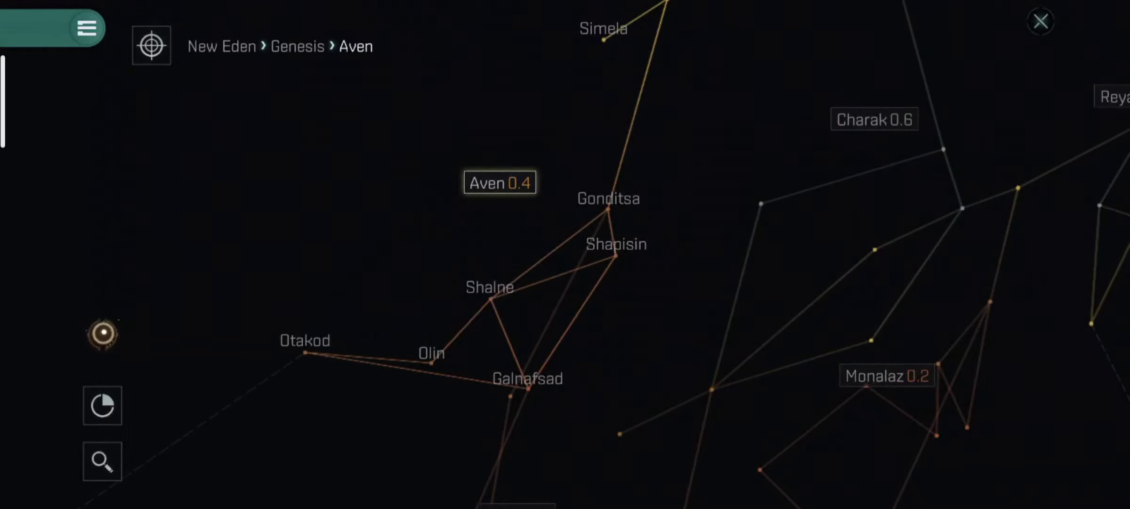
{"action": "left_click", "coordinate": [491, 291]}
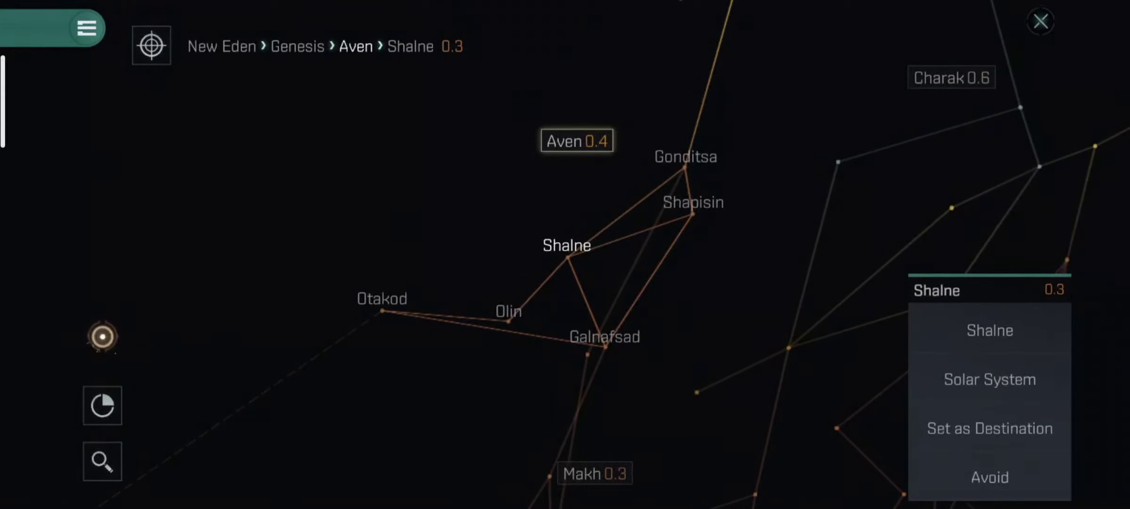
{"action": "left_click", "coordinate": [991, 380]}
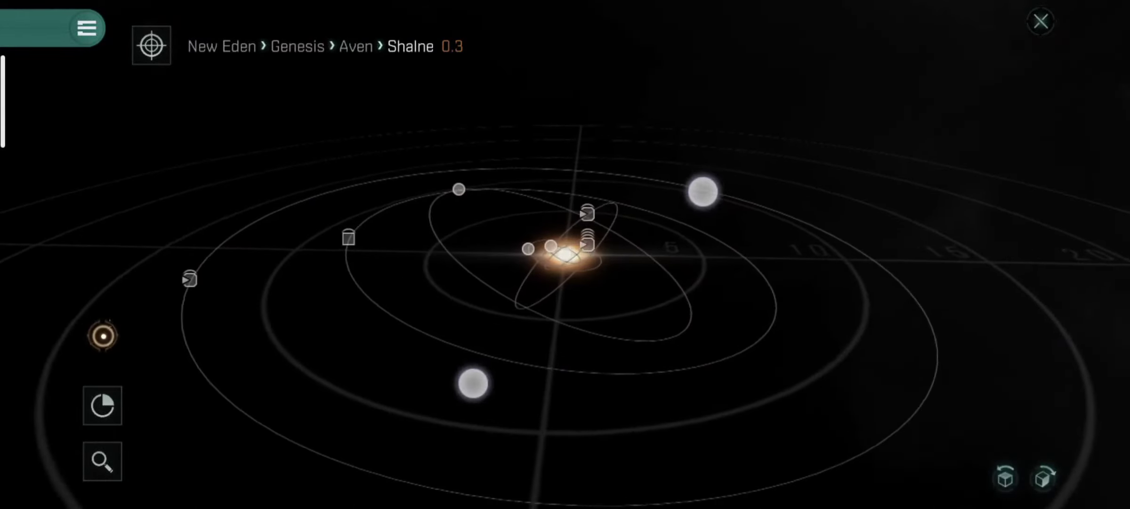
Step: Tilt the Shalne solar system map, close it and zoom the camera in on the ship
{"action": "mouse_move", "coordinate": [542, 343]}
{"action": "left_mouse_down"}
{"action": "mouse_move", "coordinate": [644, 421]}
{"action": "mouse_move", "coordinate": [775, 414]}
{"action": "left_mouse_up"}
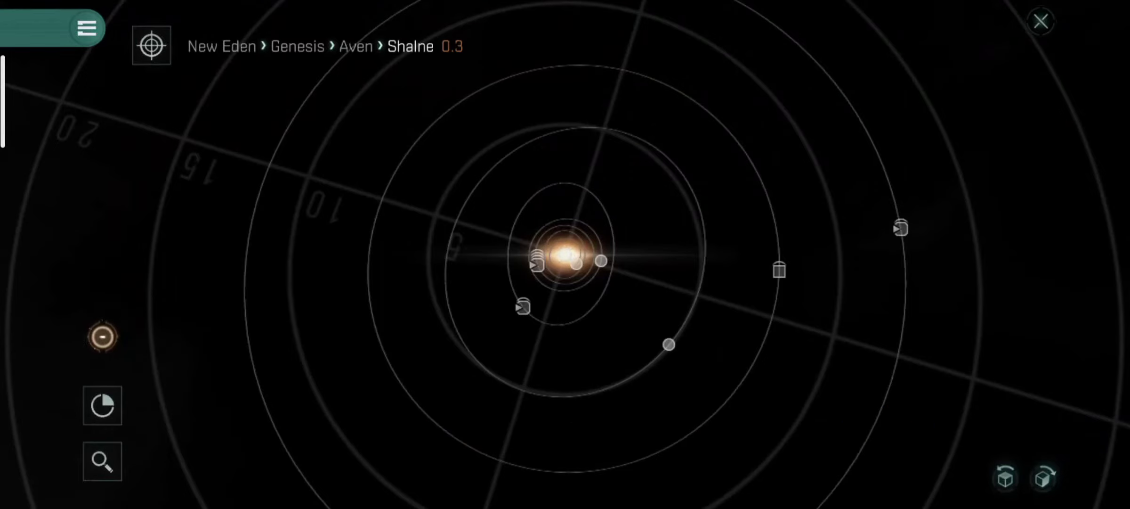
{"action": "left_click_drag", "start_coordinate": [795, 354], "coordinate": [972, 151]}
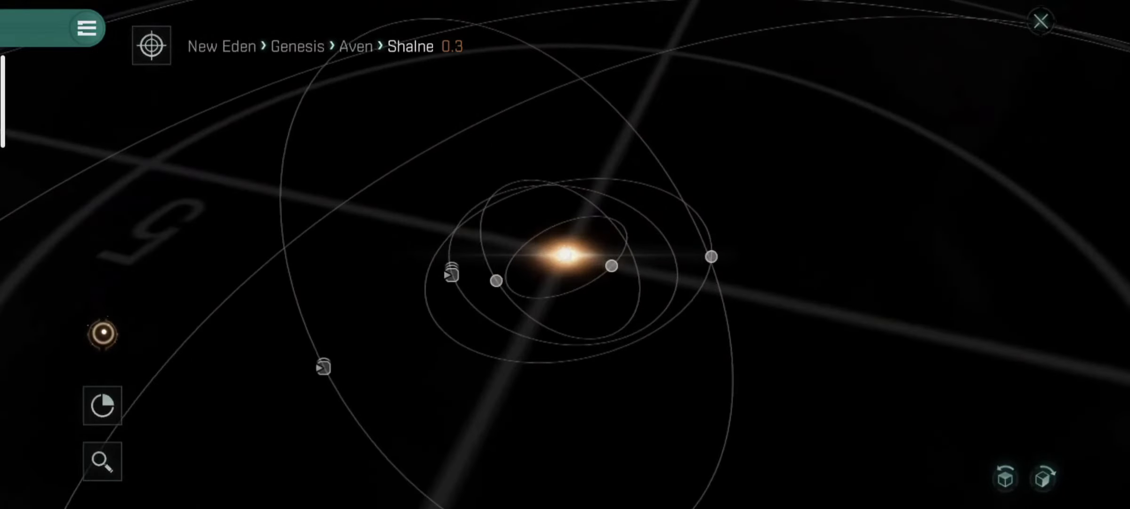
{"action": "left_click_drag", "start_coordinate": [803, 213], "coordinate": [662, 355]}
{"action": "left_click", "coordinate": [1042, 22]}
{"action": "left_click_drag", "start_coordinate": [656, 231], "coordinate": [681, 216]}
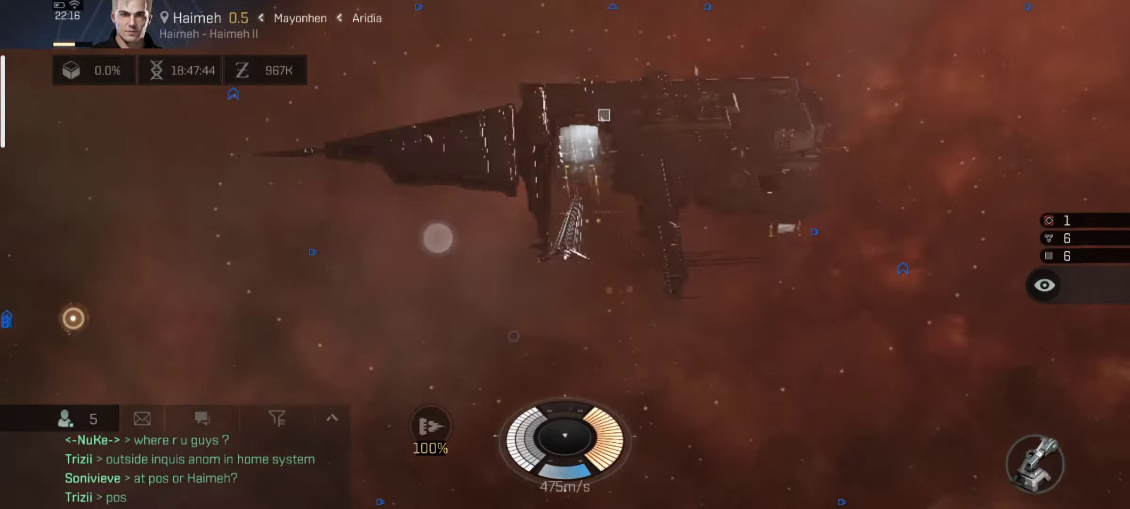
Step: Bring the station into view and open the main feature menu from the portrait bar
{"action": "mouse_move", "coordinate": [778, 204]}
{"action": "left_mouse_down"}
{"action": "mouse_move", "coordinate": [610, 337]}
{"action": "mouse_move", "coordinate": [468, 290]}
{"action": "left_mouse_up"}
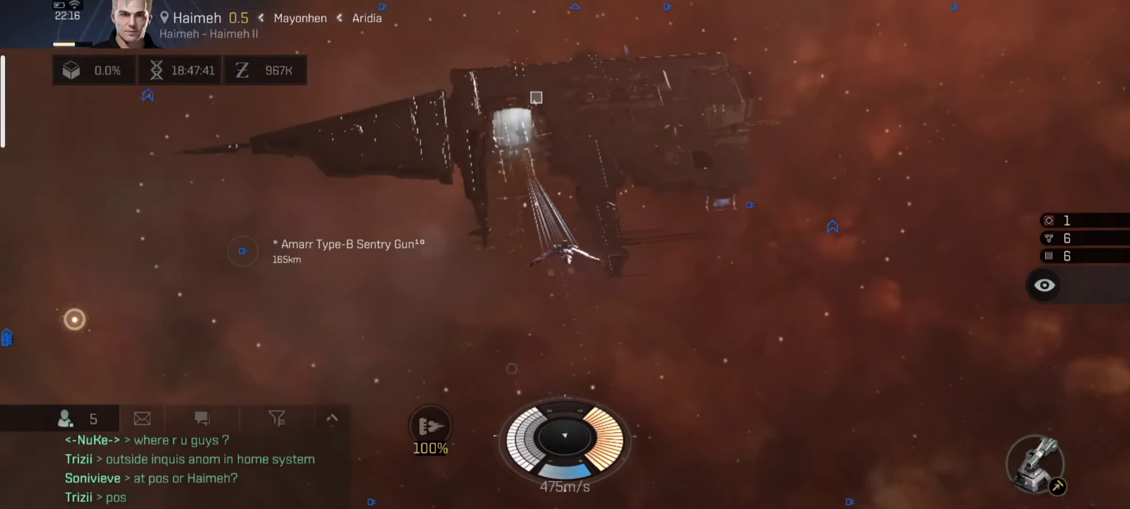
{"action": "left_click", "coordinate": [736, 255]}
{"action": "left_click", "coordinate": [125, 22]}
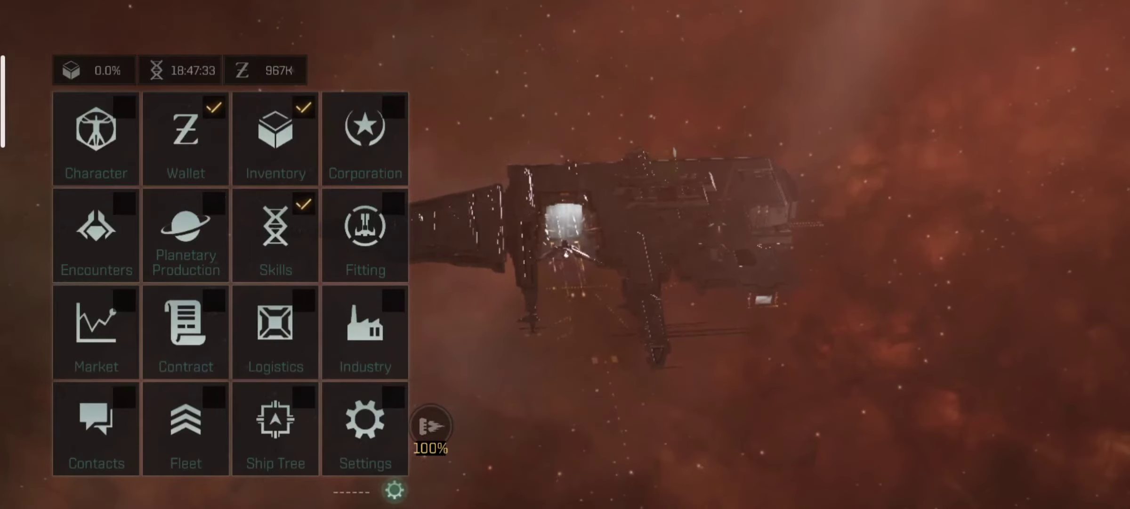
Step: Swap Skills for Planetary Production on the quick-info bar and hit the three-entry limit
{"action": "left_click", "coordinate": [618, 353]}
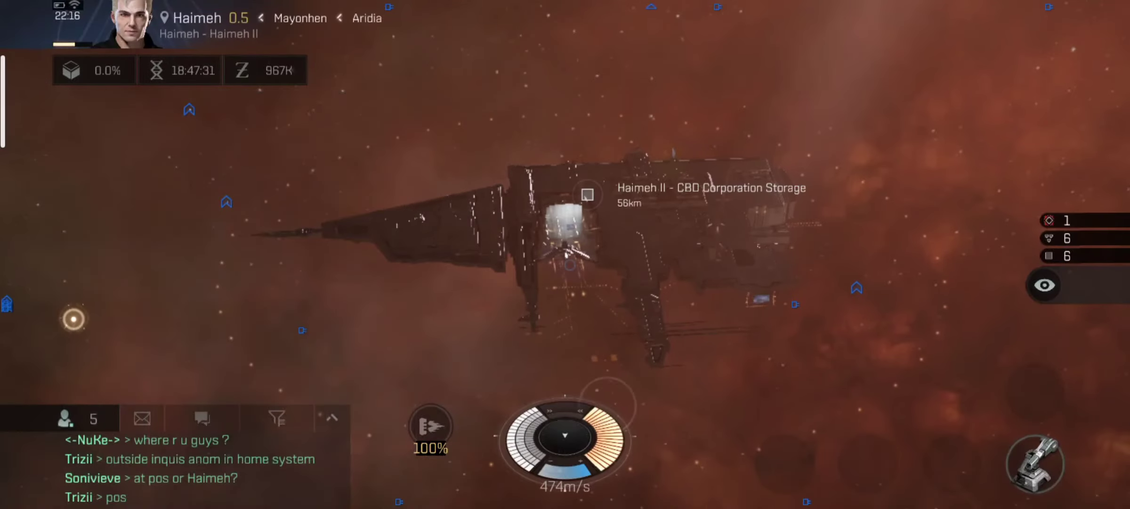
{"action": "left_click", "coordinate": [270, 80]}
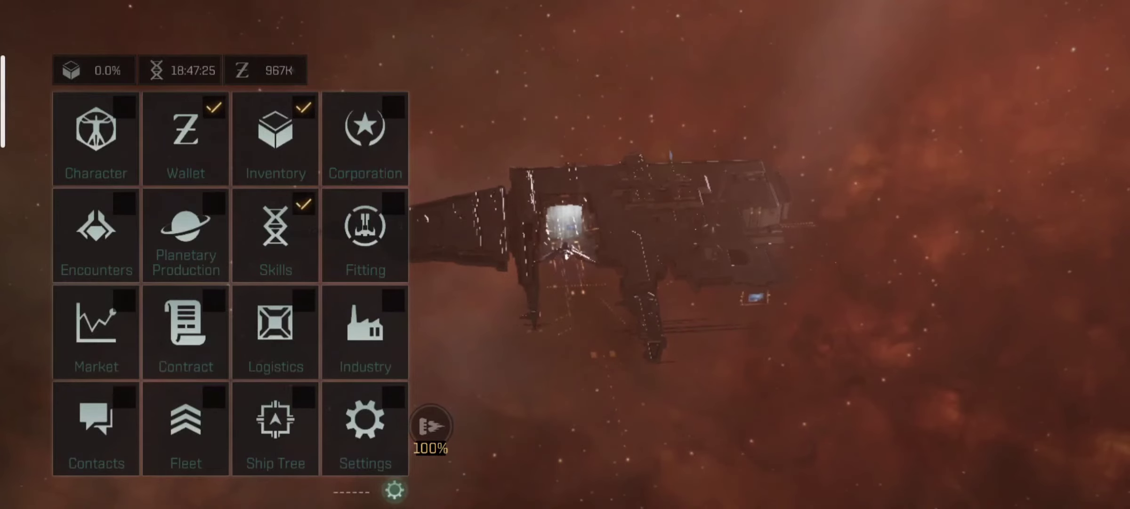
{"action": "left_click", "coordinate": [275, 234]}
{"action": "left_click", "coordinate": [187, 235]}
{"action": "left_click", "coordinate": [276, 234]}
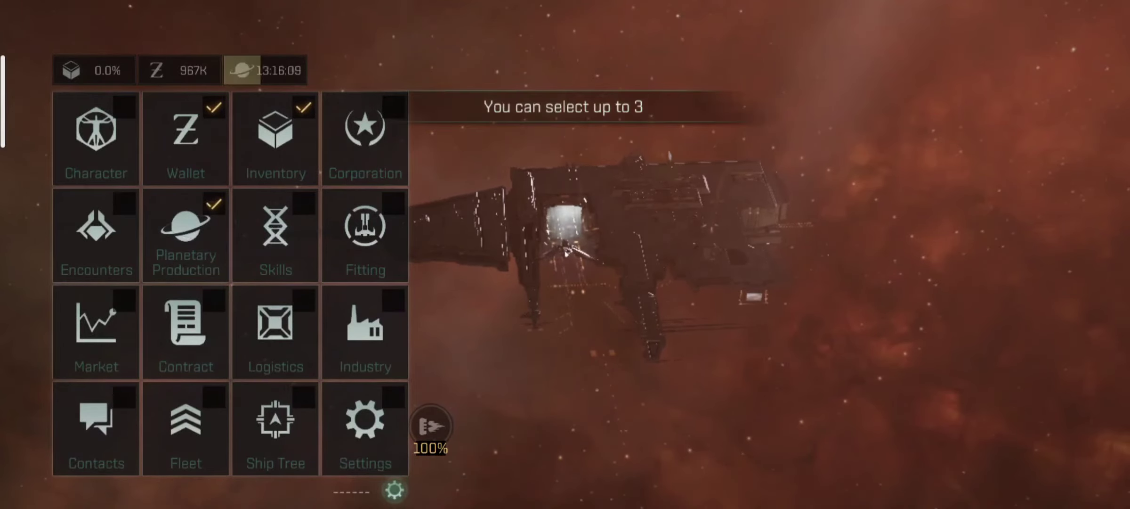
{"action": "left_click", "coordinate": [359, 347]}
{"action": "left_click", "coordinate": [365, 429]}
{"action": "left_click", "coordinate": [276, 429]}
{"action": "left_click", "coordinate": [96, 429]}
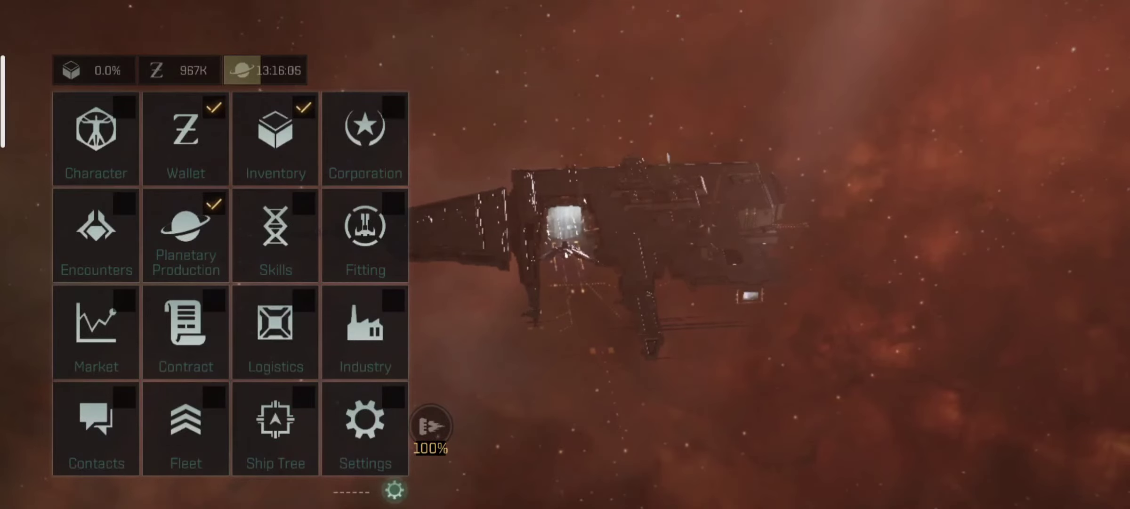
Step: Put Skills back on the quick-info bar in place of Planetary Production
{"action": "left_click", "coordinate": [275, 235]}
{"action": "left_click", "coordinate": [185, 235]}
{"action": "left_click", "coordinate": [276, 235]}
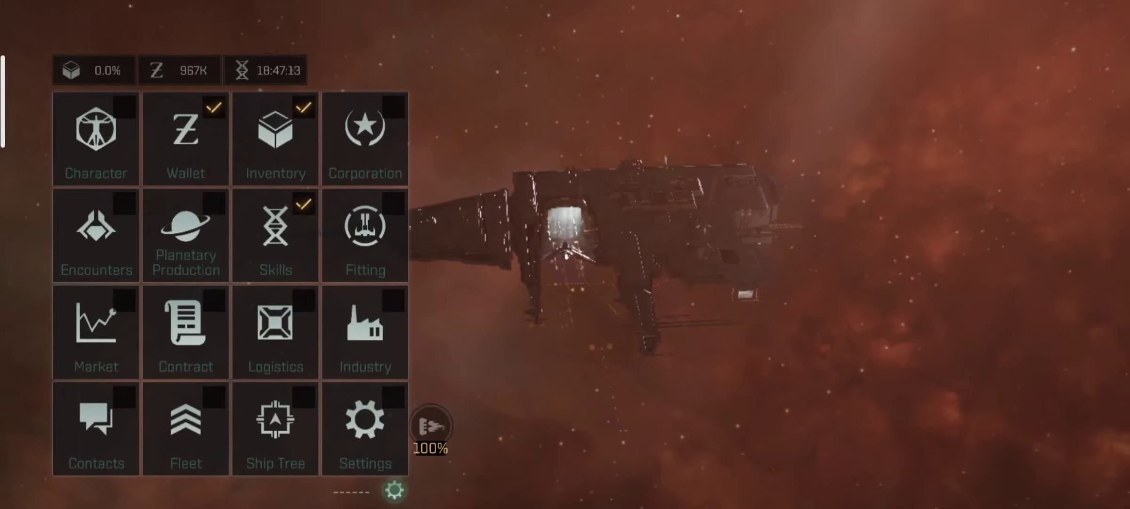
Step: Close the menu and open the overview of nearby objects
{"action": "left_click", "coordinate": [707, 265]}
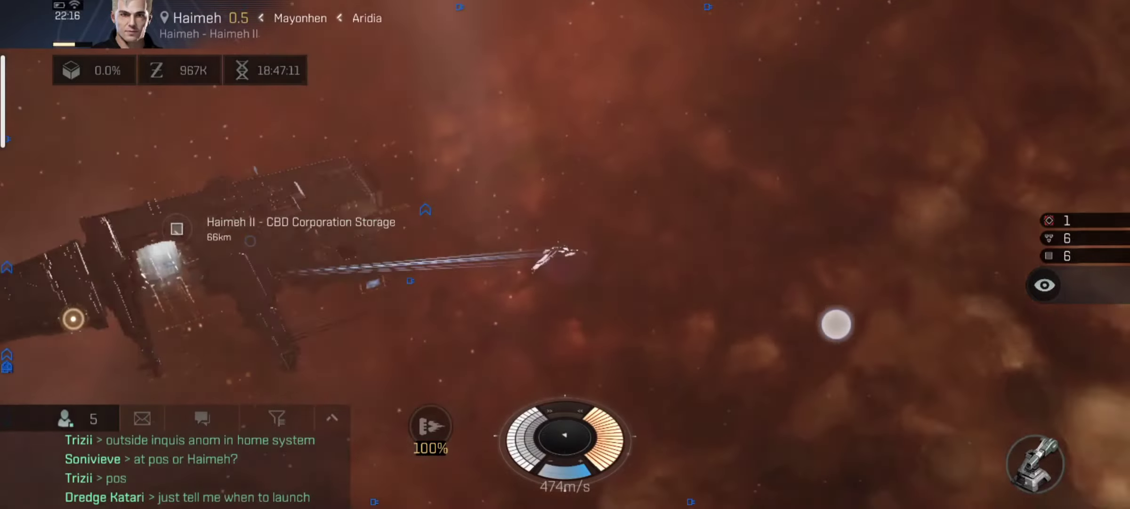
{"action": "left_click_drag", "start_coordinate": [618, 328], "coordinate": [830, 329]}
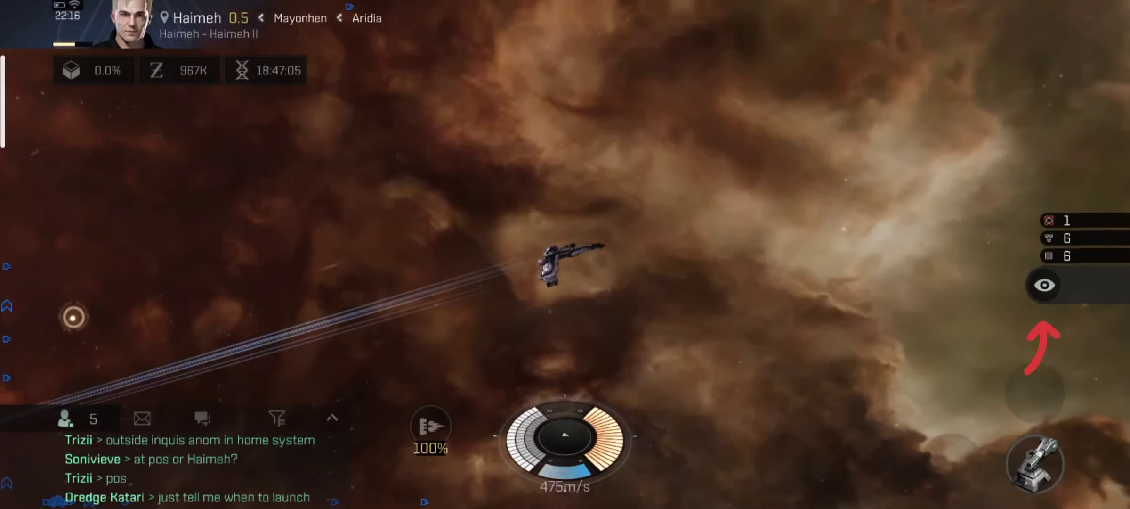
{"action": "left_click", "coordinate": [1044, 284]}
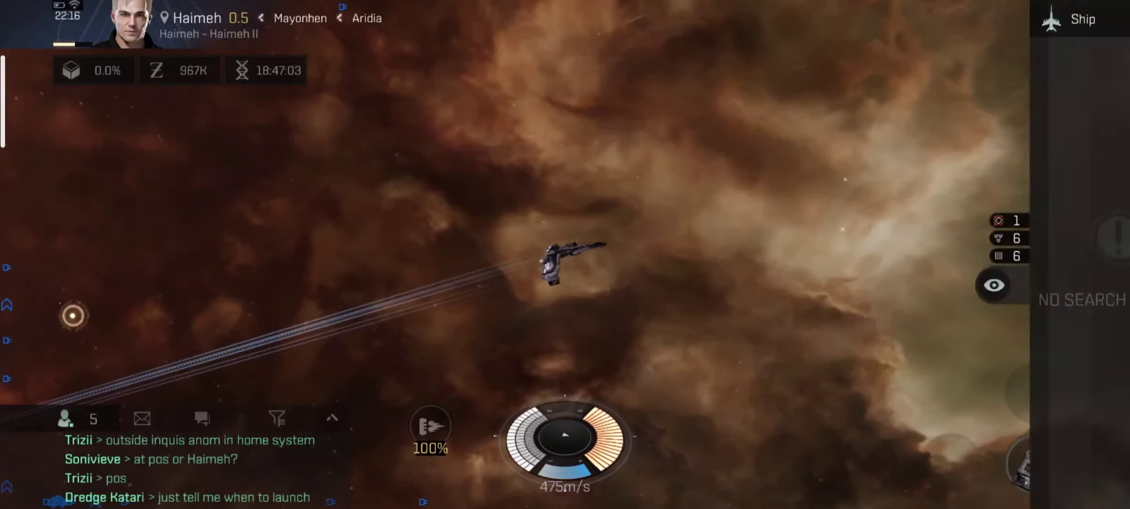
{"action": "left_click_drag", "start_coordinate": [840, 278], "coordinate": [699, 308]}
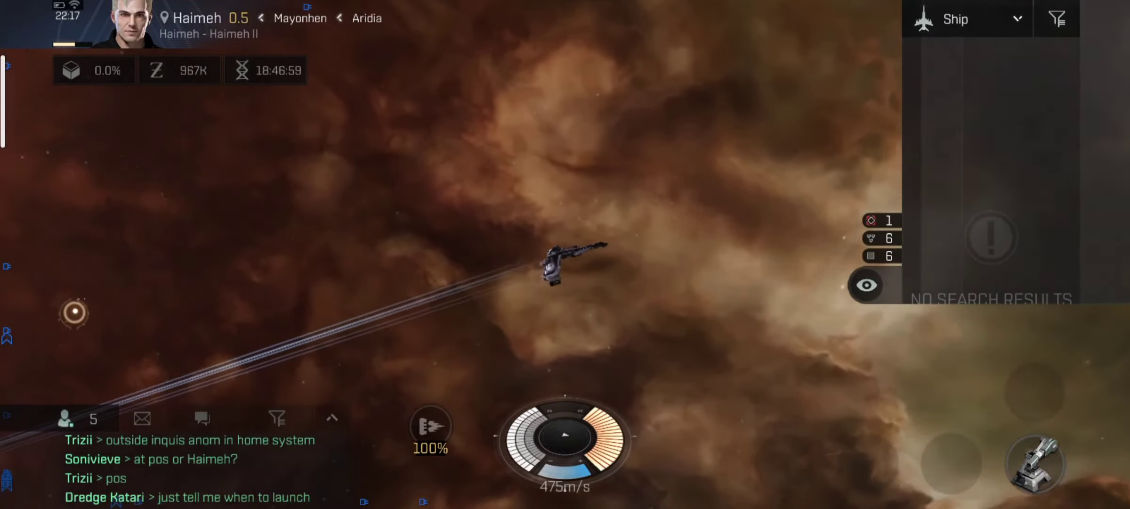
Step: Filter the overview to All object types, then to Ship only
{"action": "left_click", "coordinate": [967, 18]}
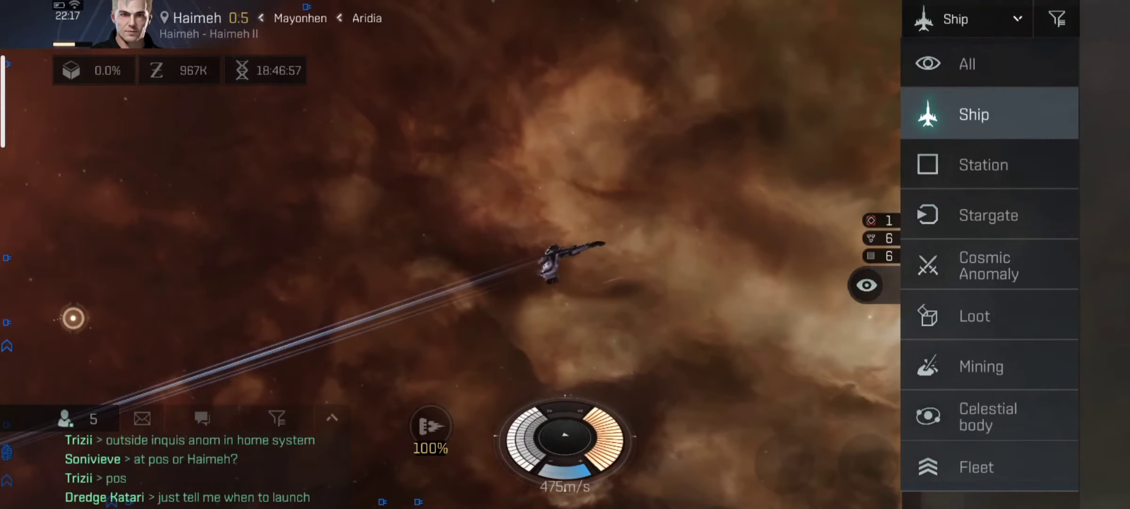
{"action": "left_click_drag", "start_coordinate": [1014, 315], "coordinate": [1022, 247]}
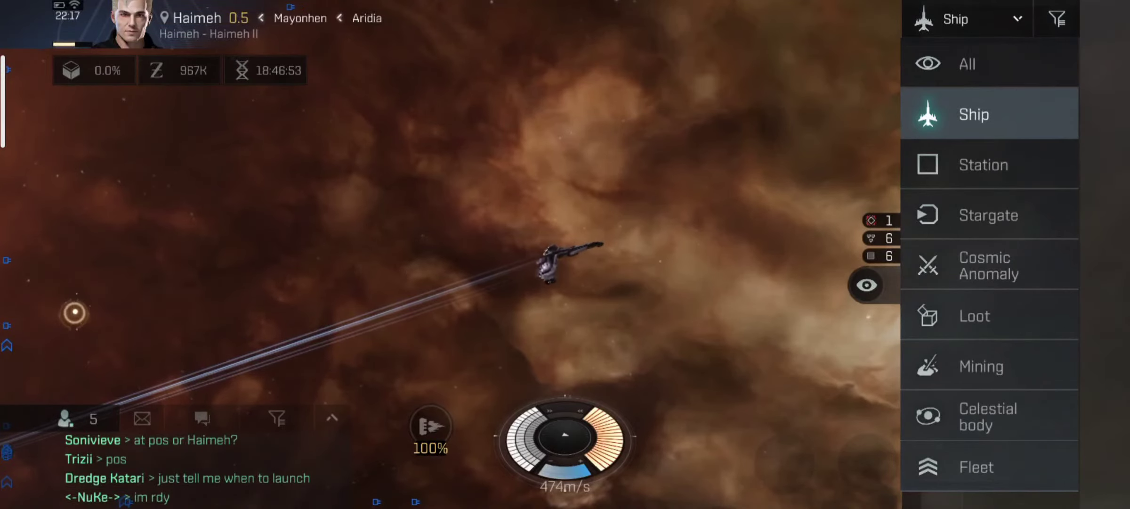
{"action": "left_click", "coordinate": [1000, 75]}
{"action": "left_click", "coordinate": [994, 254]}
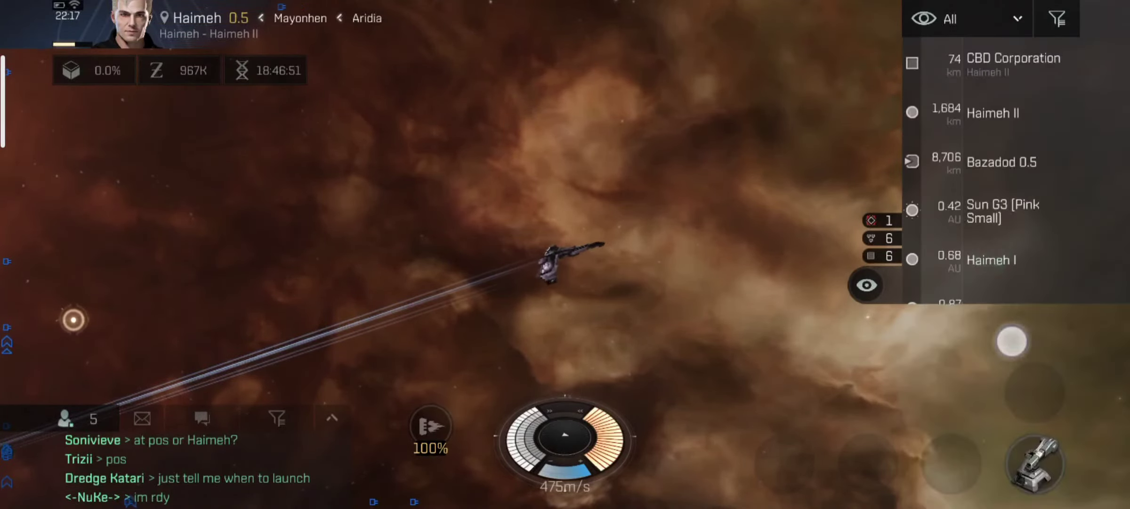
{"action": "left_click_drag", "start_coordinate": [1014, 293], "coordinate": [1016, 173]}
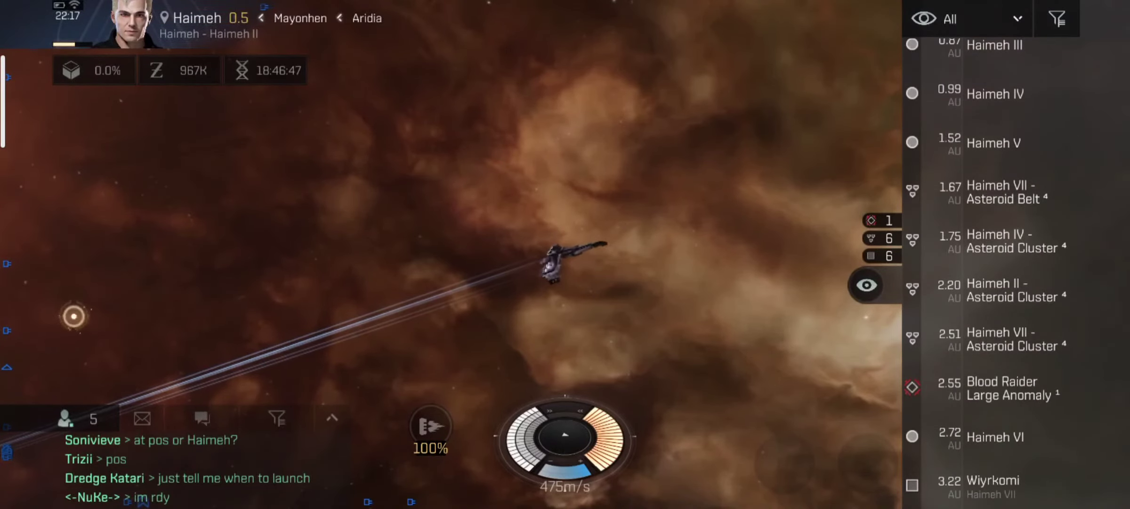
{"action": "left_click_drag", "start_coordinate": [1007, 221], "coordinate": [1006, 303]}
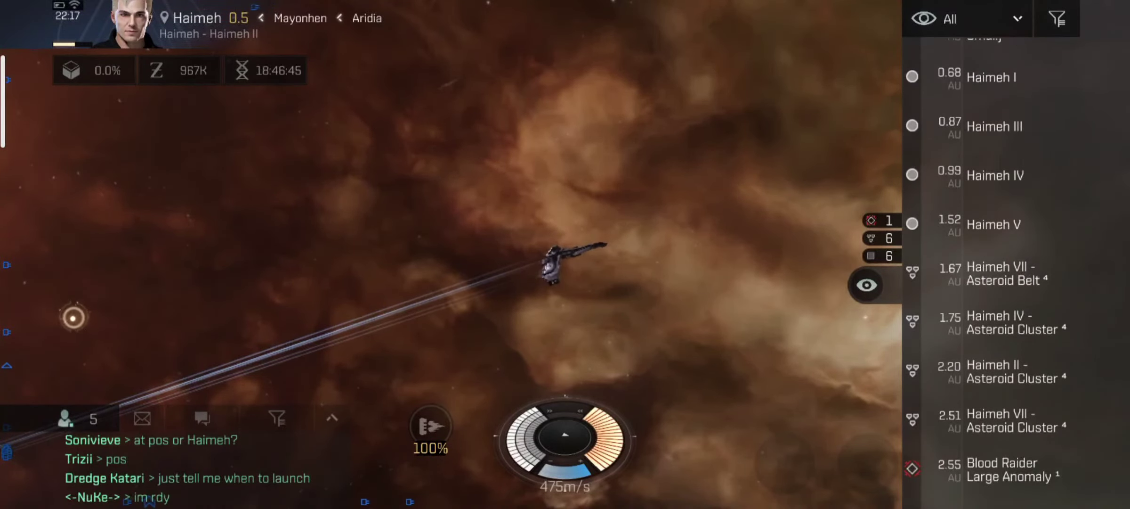
{"action": "left_click_drag", "start_coordinate": [1031, 212], "coordinate": [1031, 329]}
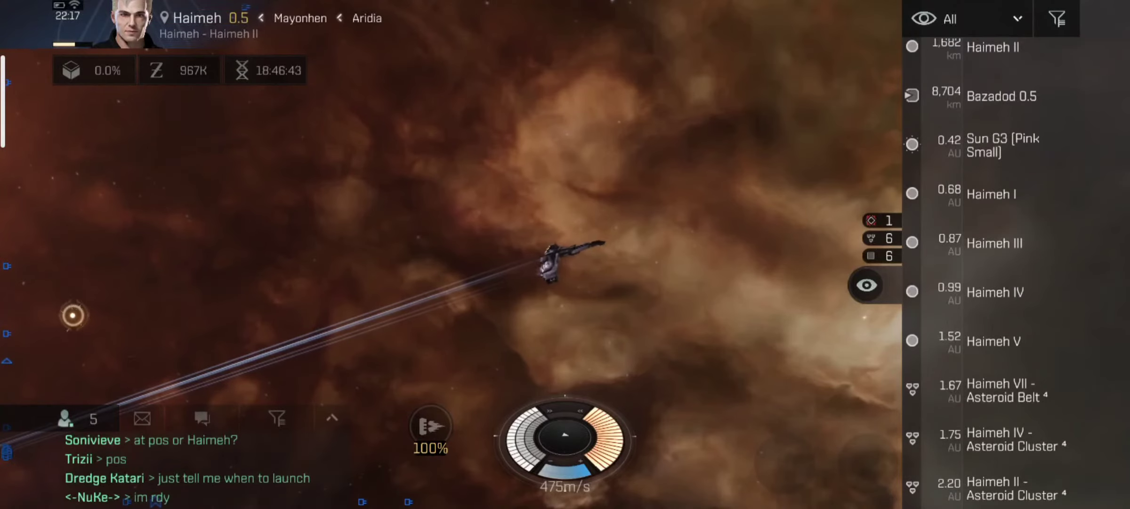
{"action": "left_click_drag", "start_coordinate": [993, 180], "coordinate": [1015, 105]}
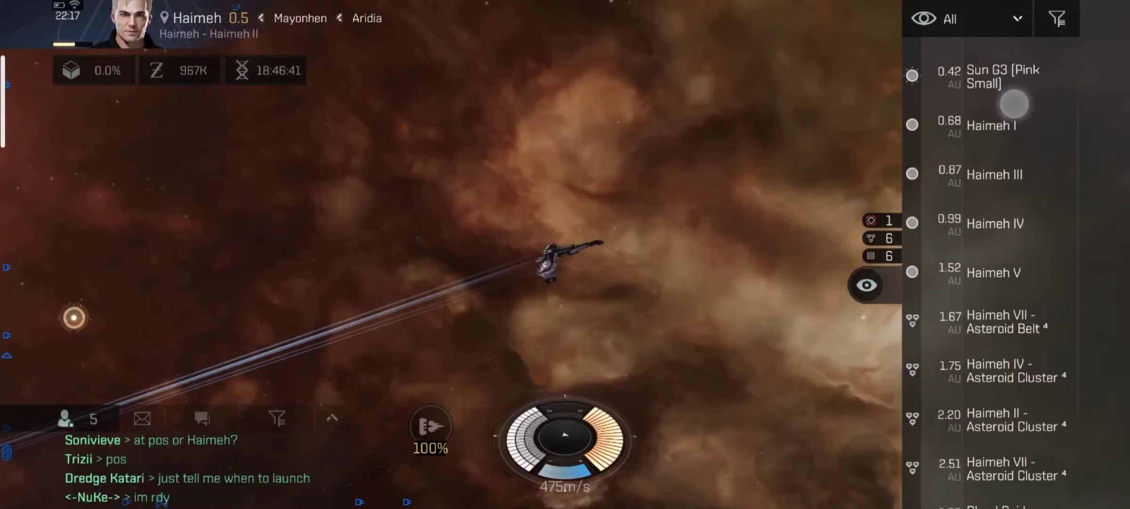
{"action": "left_click", "coordinate": [967, 19]}
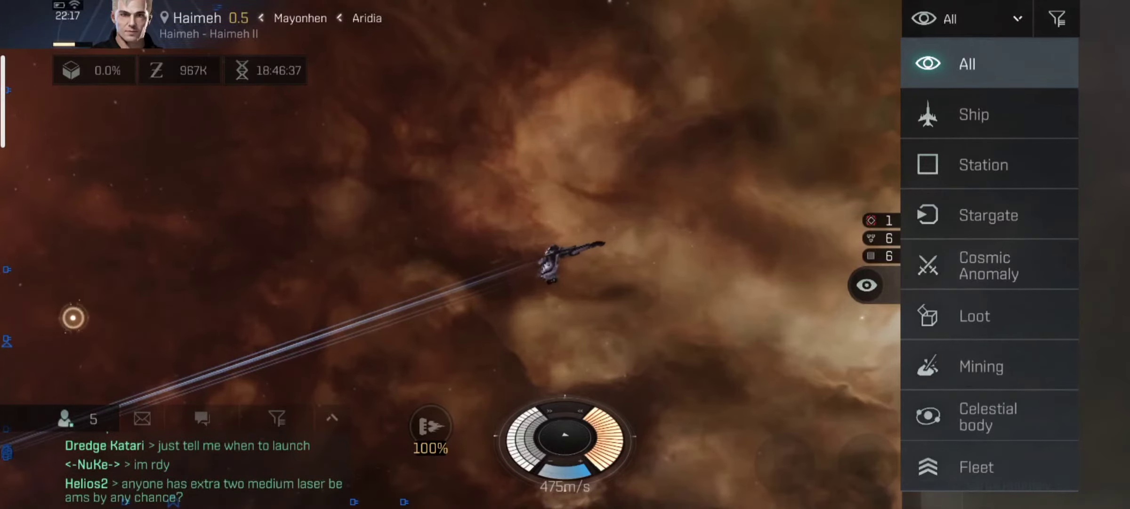
{"action": "left_click", "coordinate": [1016, 114]}
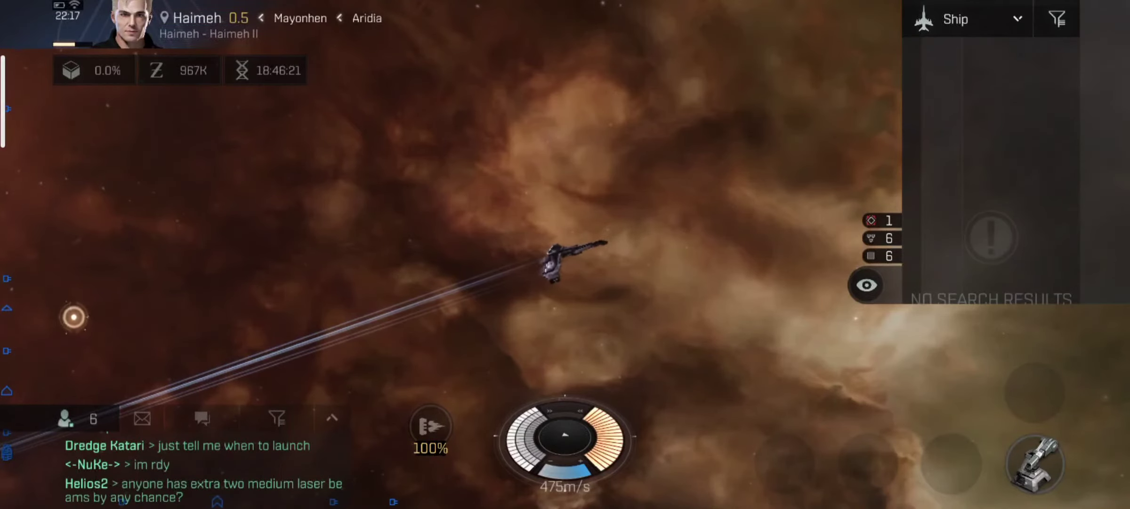
Step: Filter the overview to stations and bring up the Wiyrkomi station's actions to warp there
{"action": "left_click", "coordinate": [987, 18]}
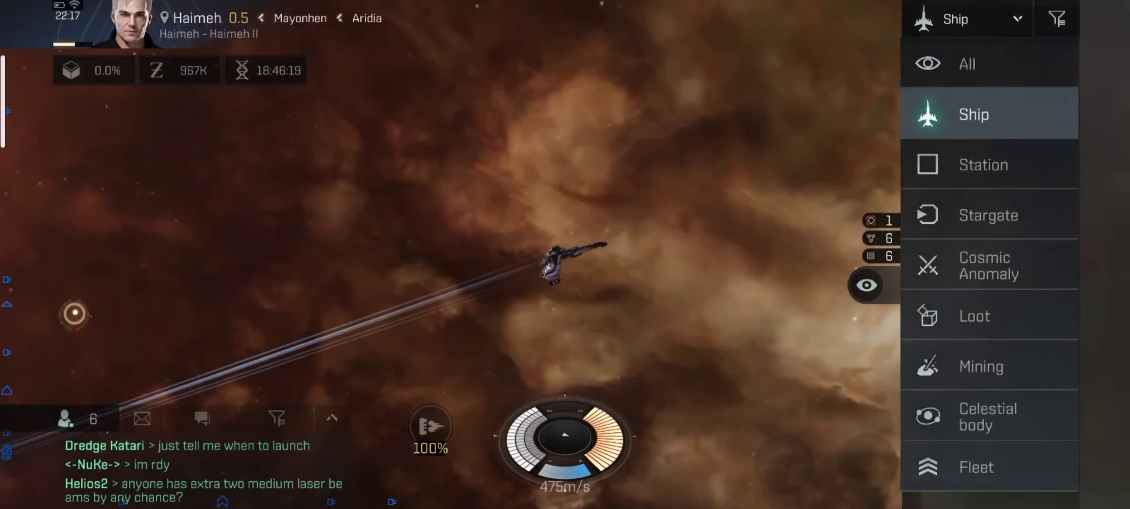
{"action": "left_click", "coordinate": [1005, 167]}
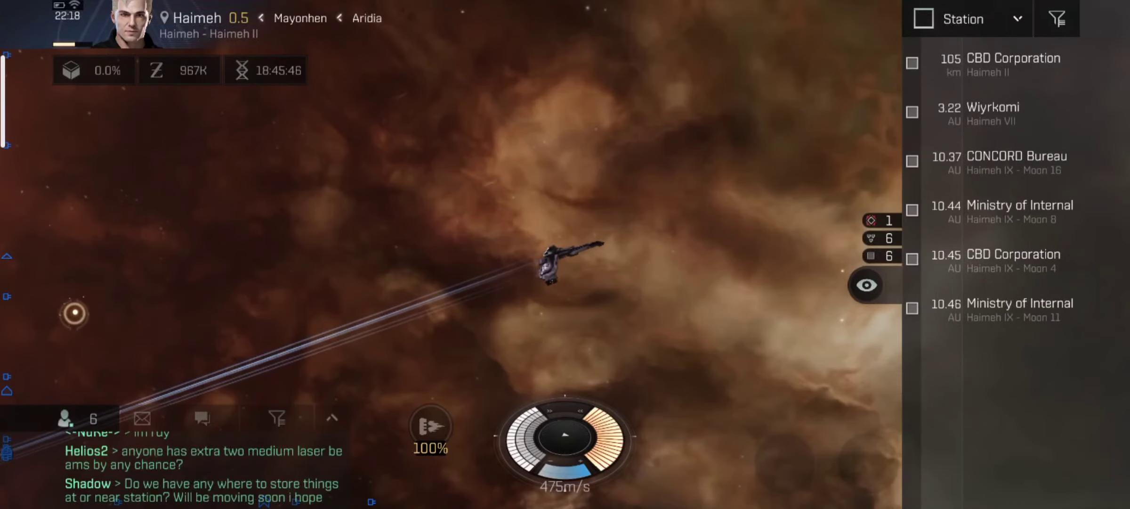
{"action": "left_click", "coordinate": [998, 113]}
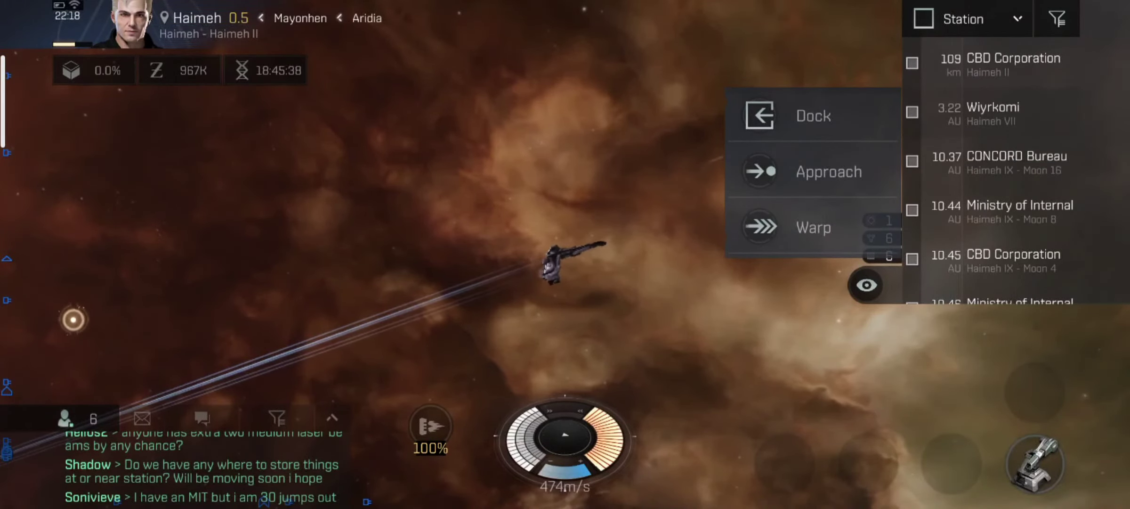
{"action": "left_click", "coordinate": [565, 177]}
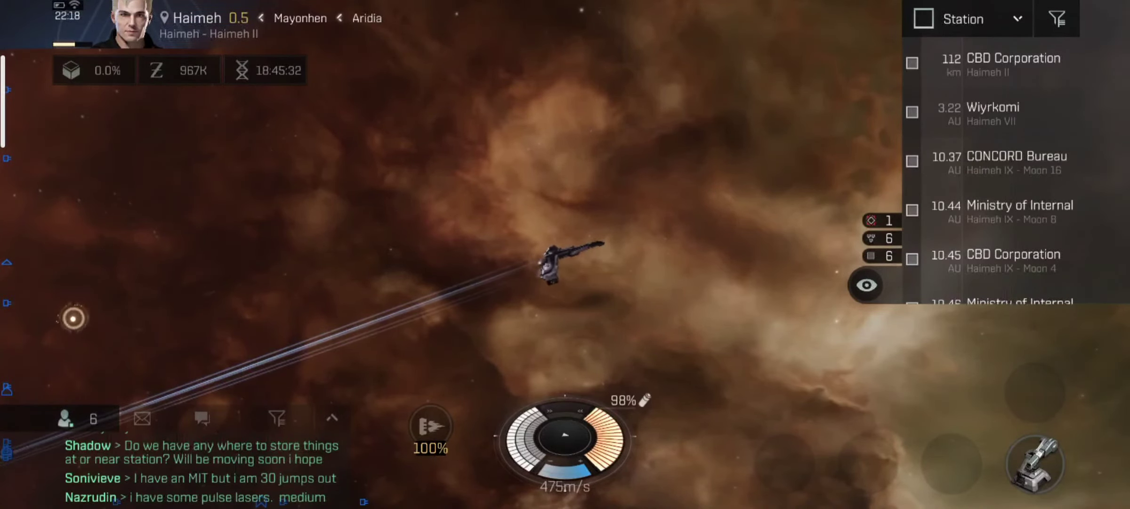
{"action": "left_click", "coordinate": [1015, 104]}
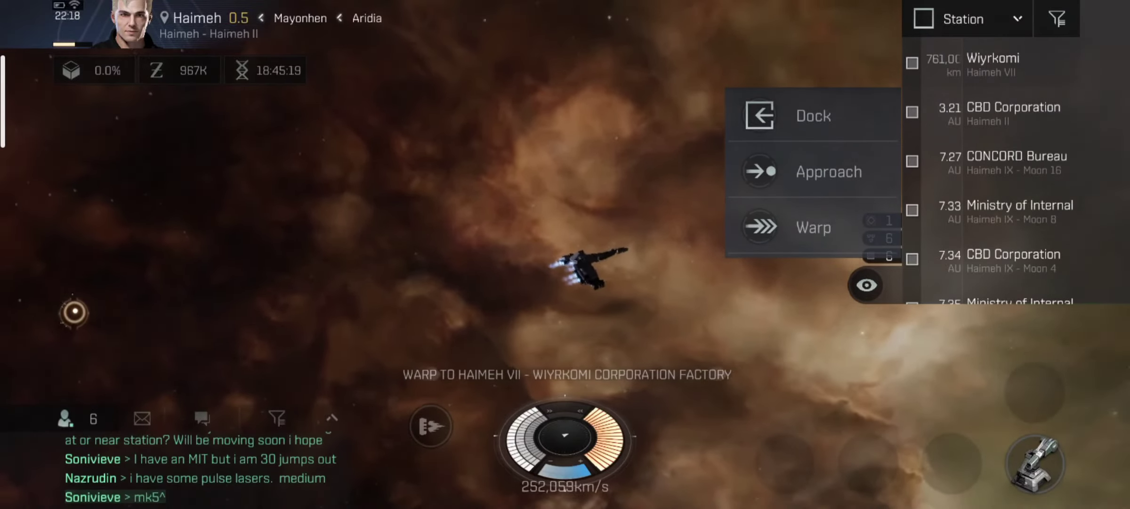
Step: Filter the overview to stargates at Haimeh VII and bring the overview back
{"action": "left_click", "coordinate": [972, 19]}
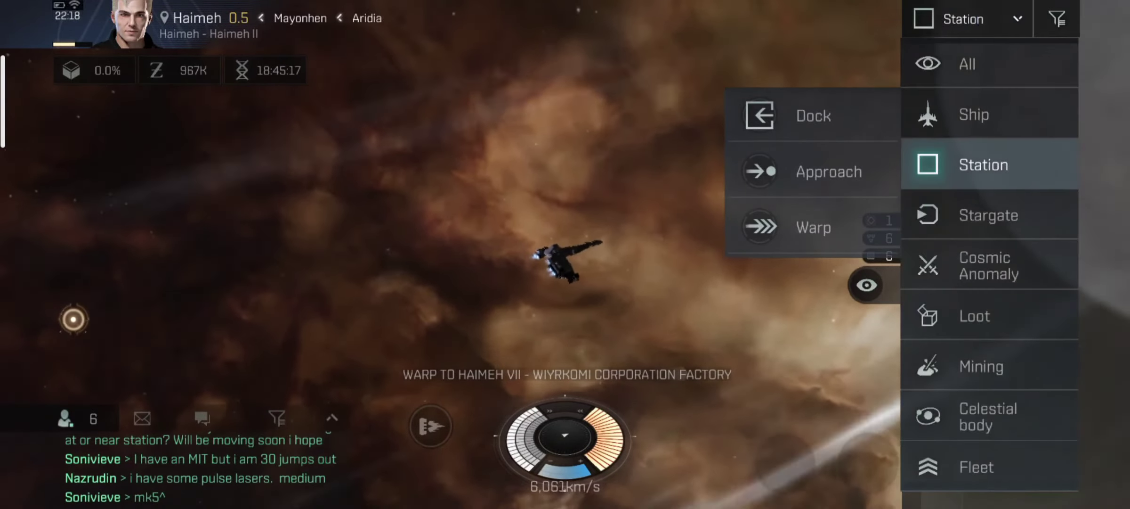
{"action": "left_click", "coordinate": [990, 215]}
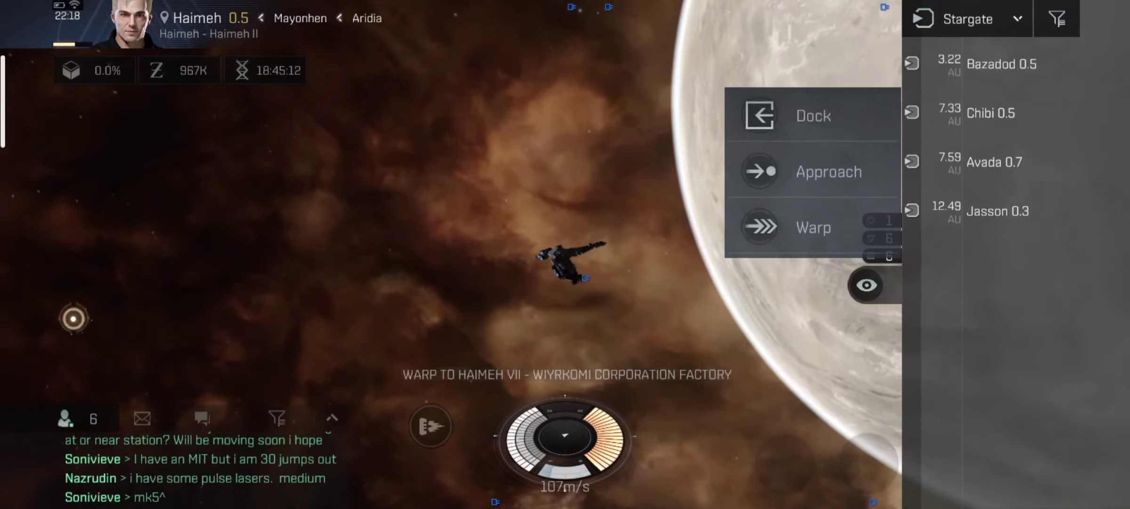
{"action": "left_click", "coordinate": [661, 274]}
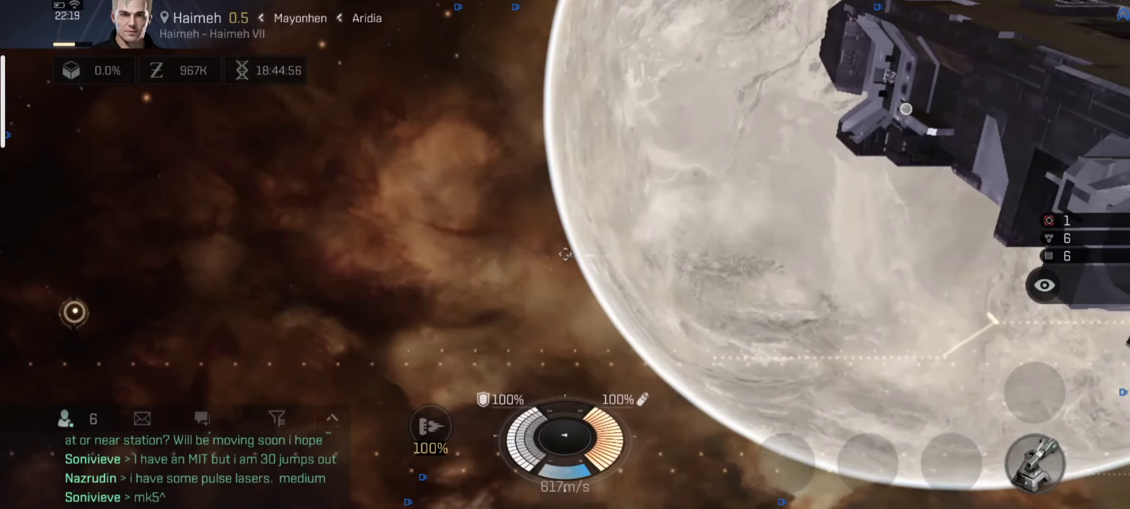
{"action": "left_click", "coordinate": [1044, 284]}
Step: Filter the overview to Cosmic Anomaly, then to Loot, finding no results
{"action": "left_click", "coordinate": [967, 18]}
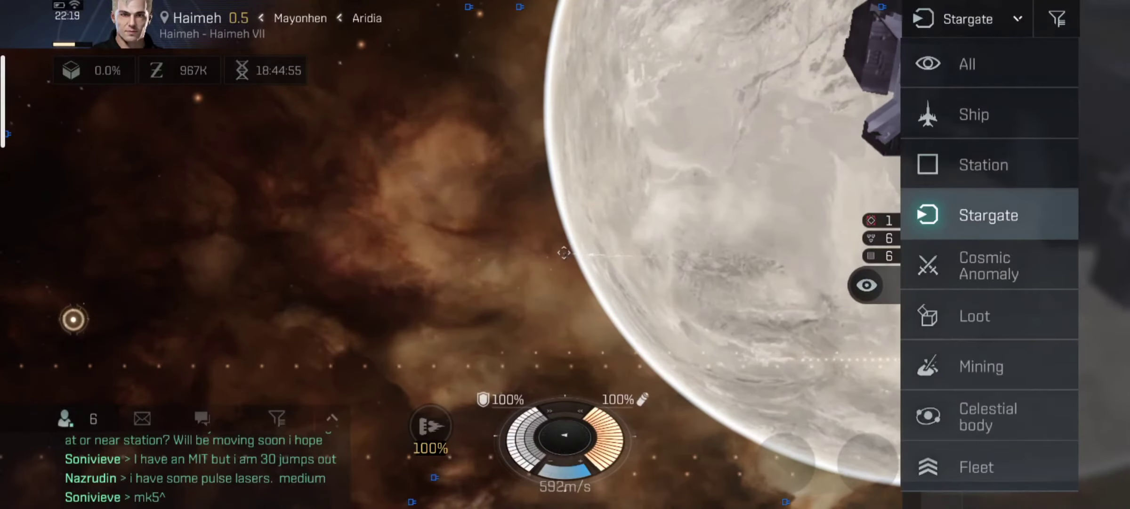
{"action": "left_click", "coordinate": [1007, 264]}
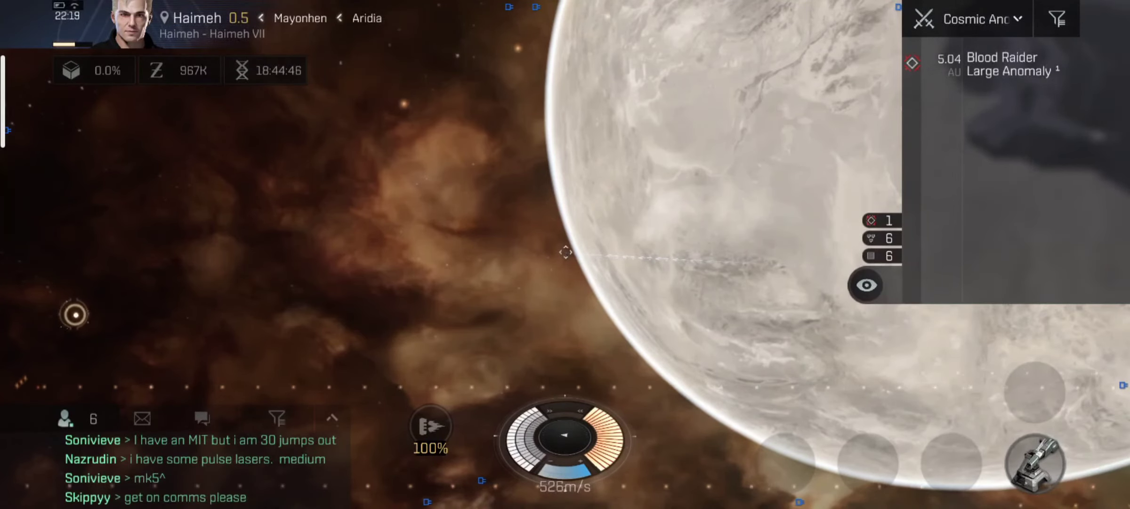
{"action": "left_click", "coordinate": [980, 19]}
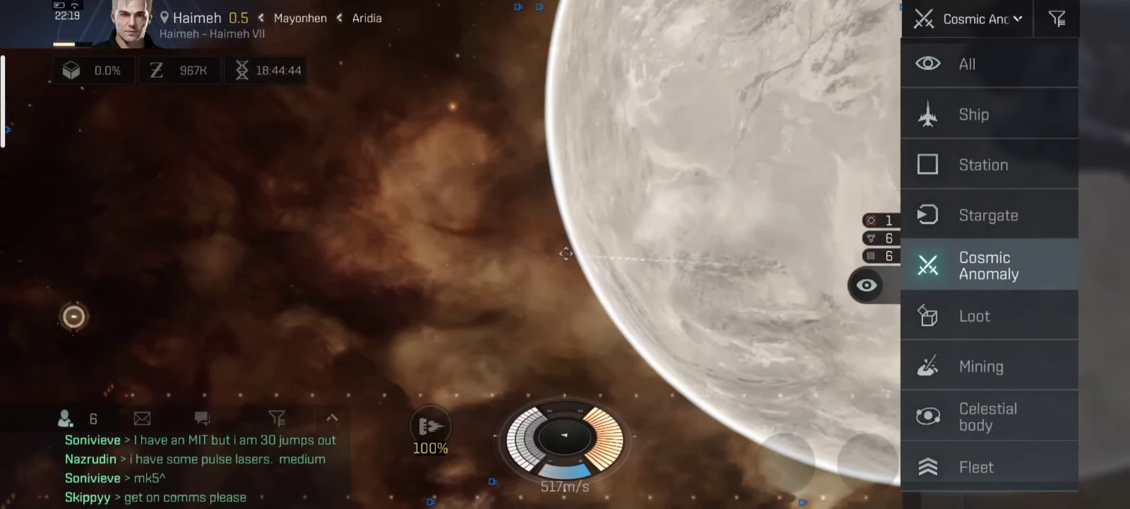
{"action": "left_click", "coordinate": [990, 315]}
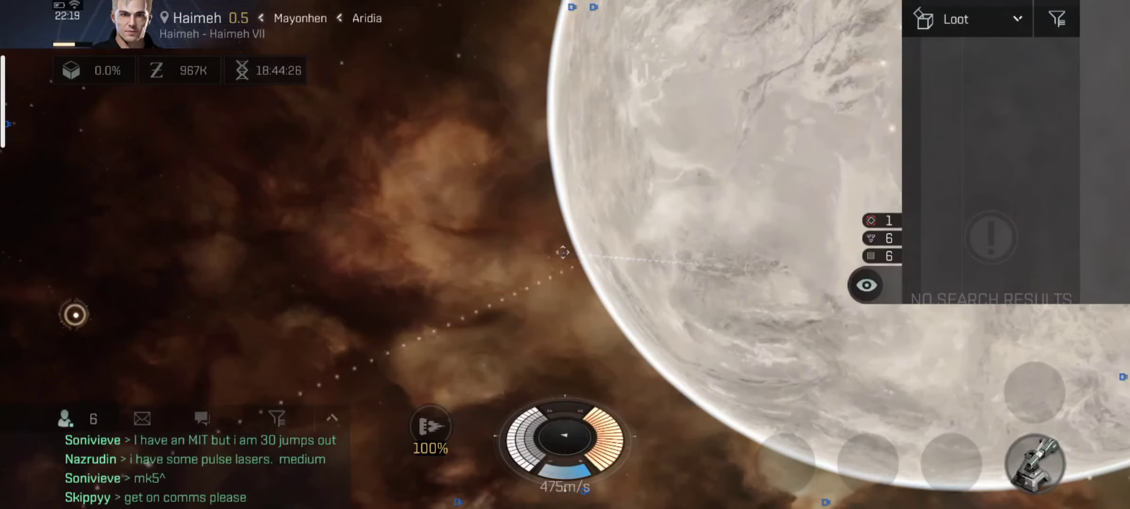
Step: Filter the overview to Mining, then to Celestial body, listing the Haimeh planets and sun
{"action": "left_click", "coordinate": [968, 18]}
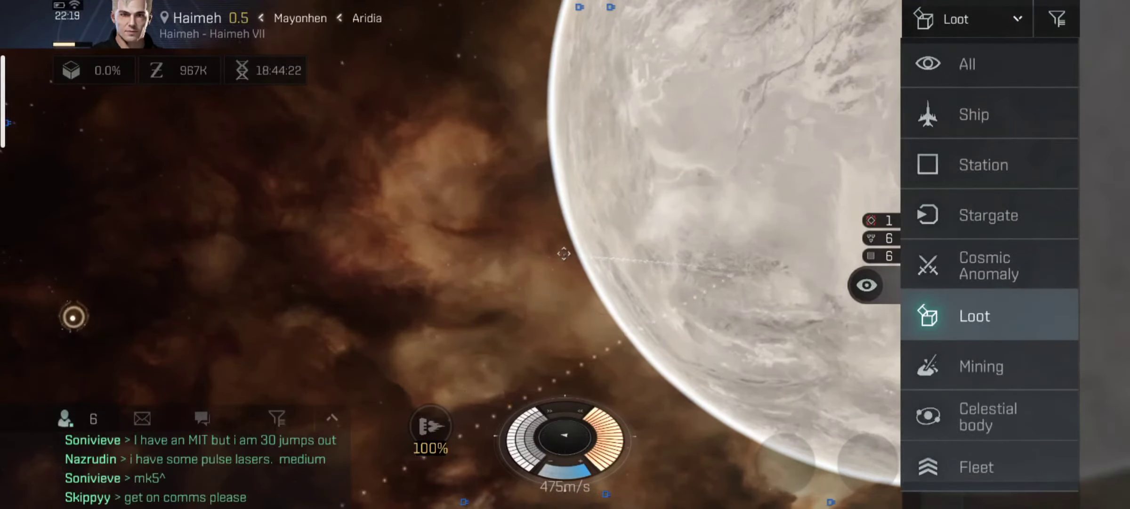
{"action": "left_click", "coordinate": [1007, 367]}
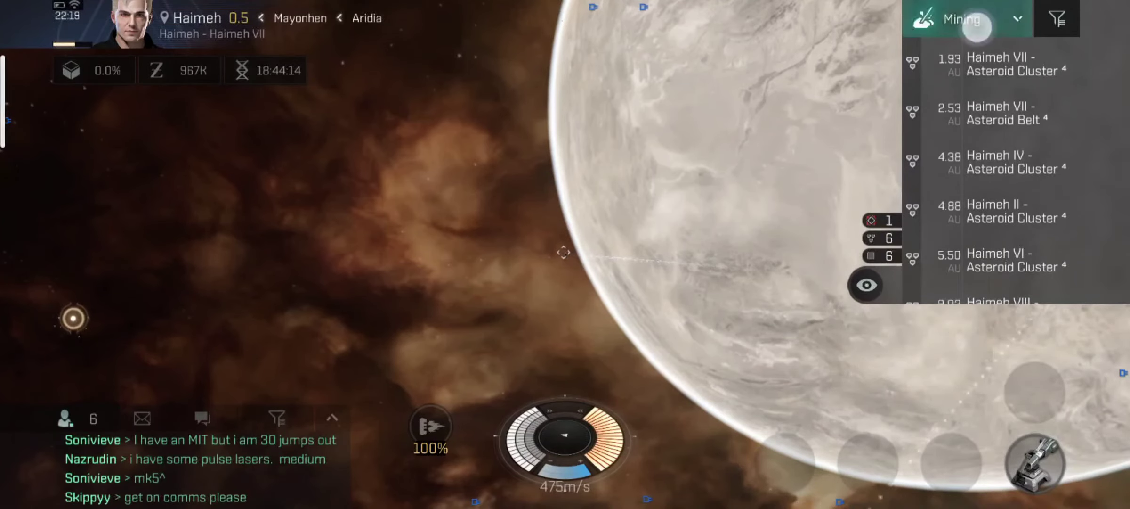
{"action": "left_click", "coordinate": [966, 19]}
{"action": "left_click", "coordinate": [1002, 414]}
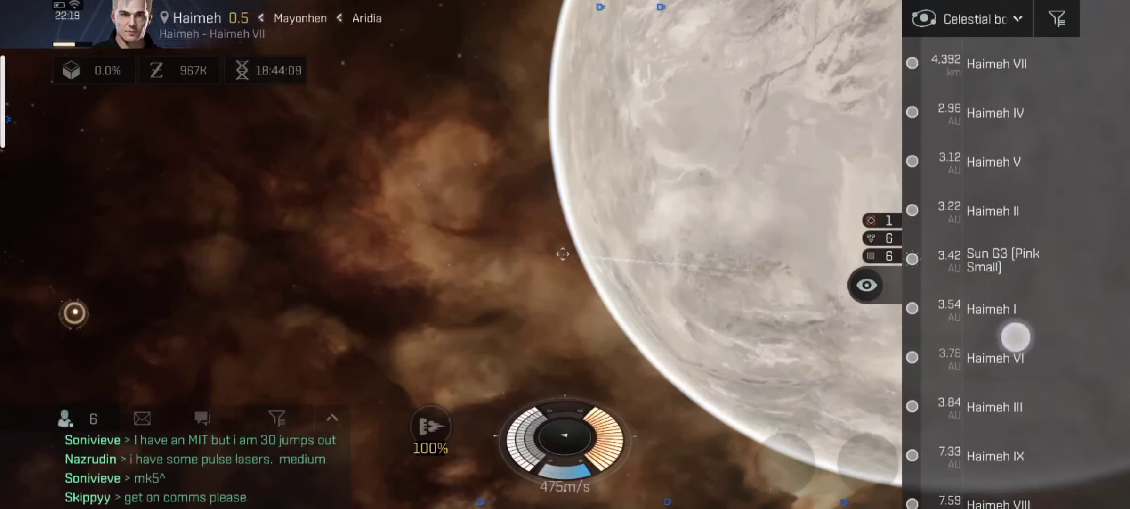
{"action": "left_click_drag", "start_coordinate": [1016, 316], "coordinate": [1016, 265]}
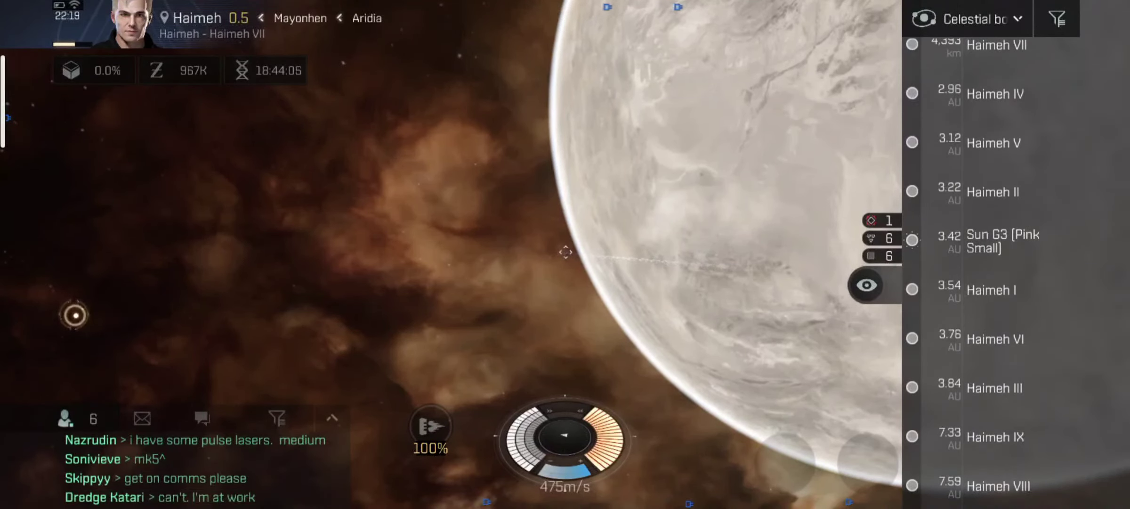
Step: Switch the overview to the Fleet filter, which finds no results, and dismiss the Haimeh IV actions
{"action": "left_click", "coordinate": [1022, 100]}
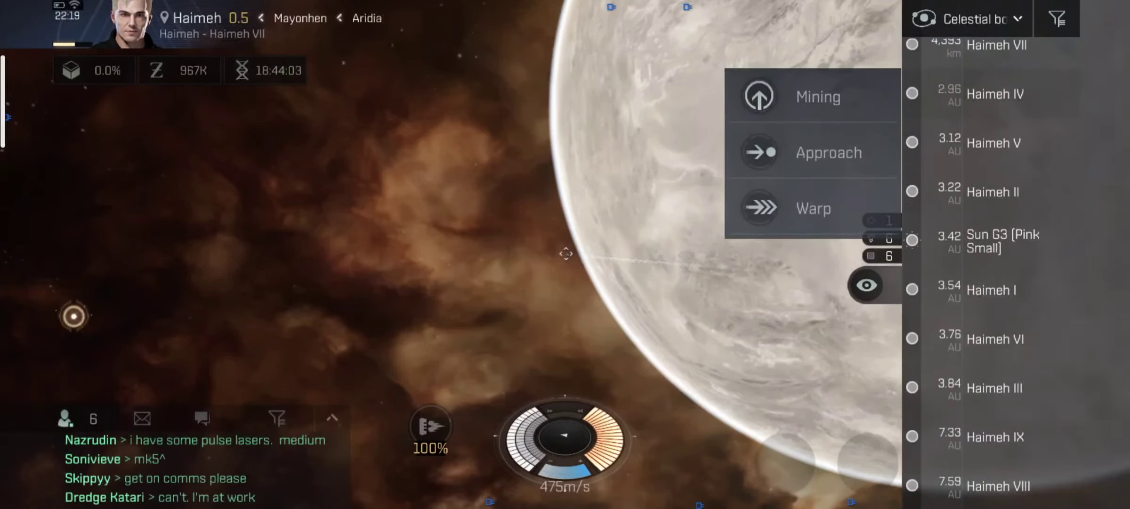
{"action": "left_click", "coordinate": [967, 19]}
{"action": "left_click", "coordinate": [989, 466]}
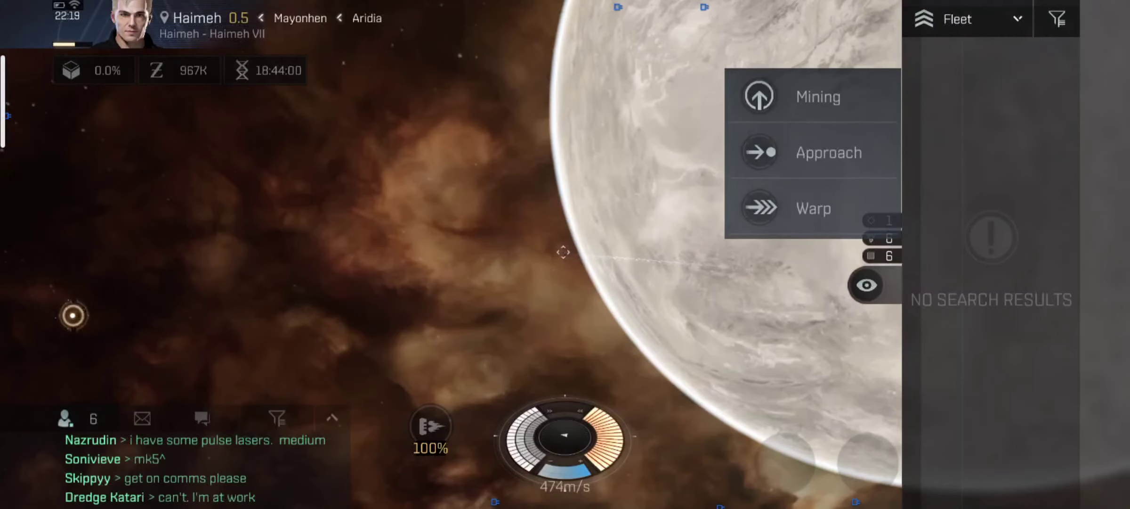
{"action": "left_click", "coordinate": [354, 247]}
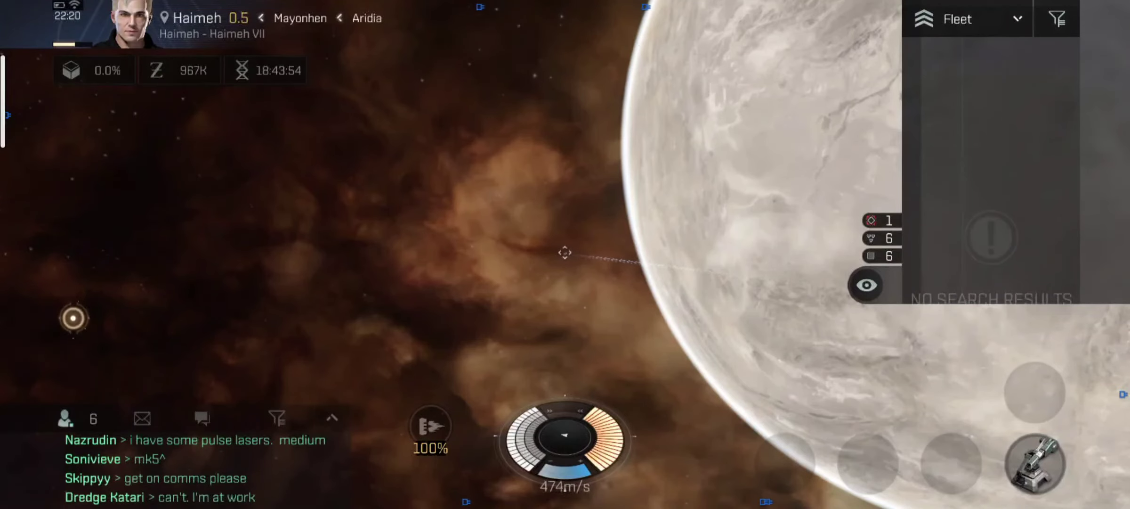
Step: Hide the overview with the eye button and show it again
{"action": "left_click", "coordinate": [865, 284]}
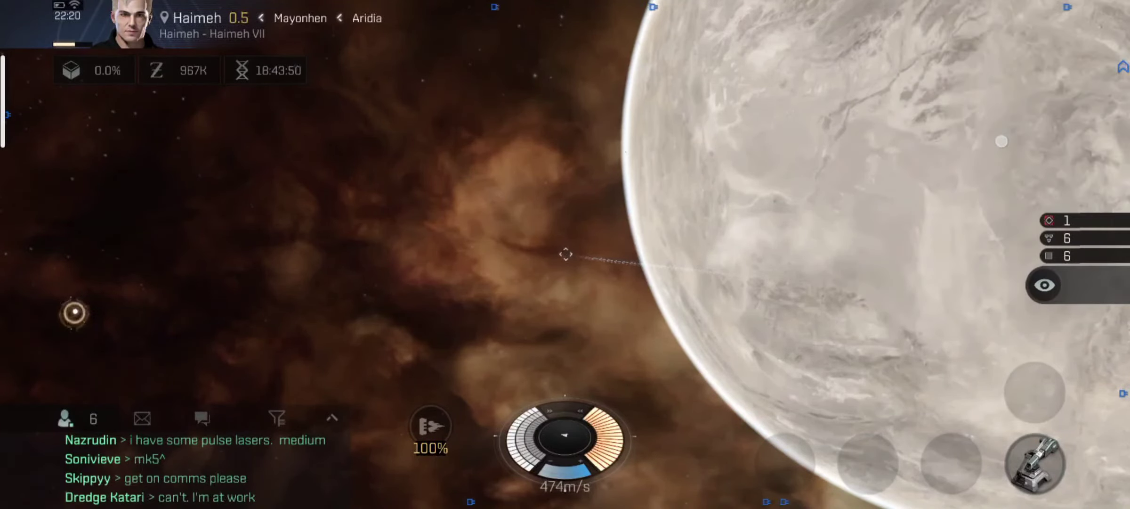
{"action": "left_click", "coordinate": [1045, 285]}
Step: Return the overview to the Station filter and dock at the CBD Corporation station
{"action": "left_click", "coordinate": [971, 19]}
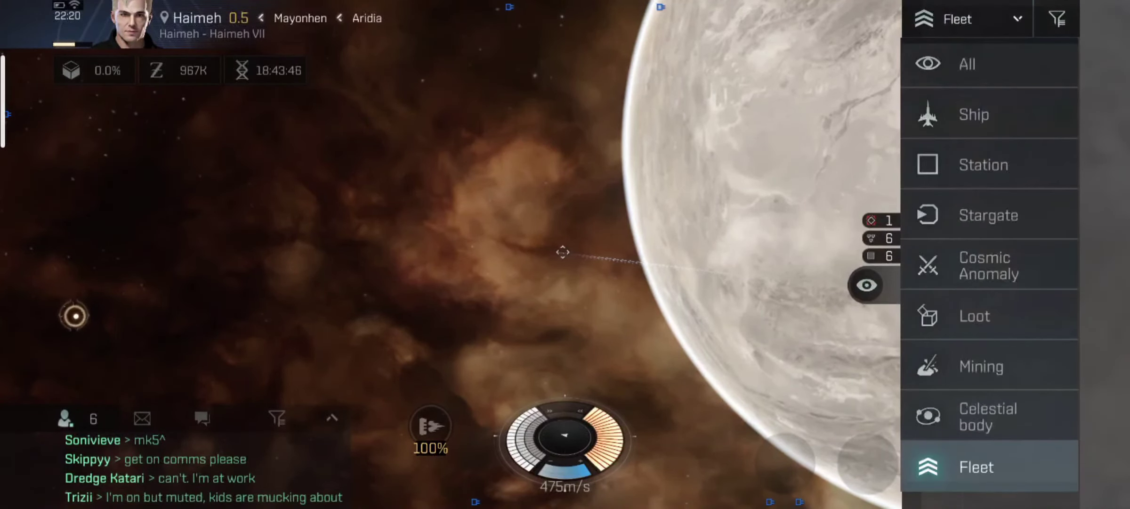
{"action": "left_click", "coordinate": [1018, 164]}
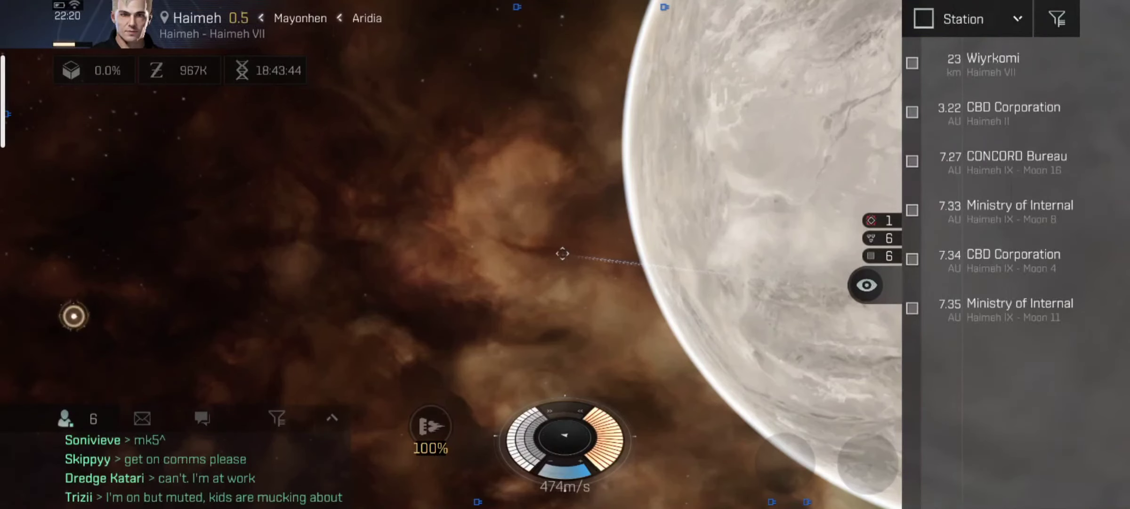
{"action": "left_click", "coordinate": [1042, 114]}
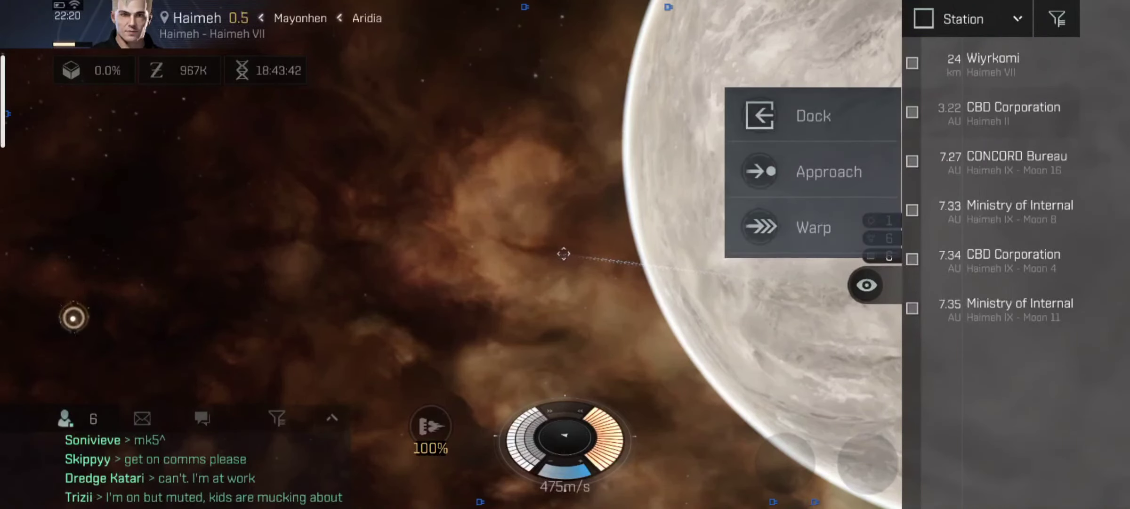
{"action": "left_click", "coordinate": [813, 115]}
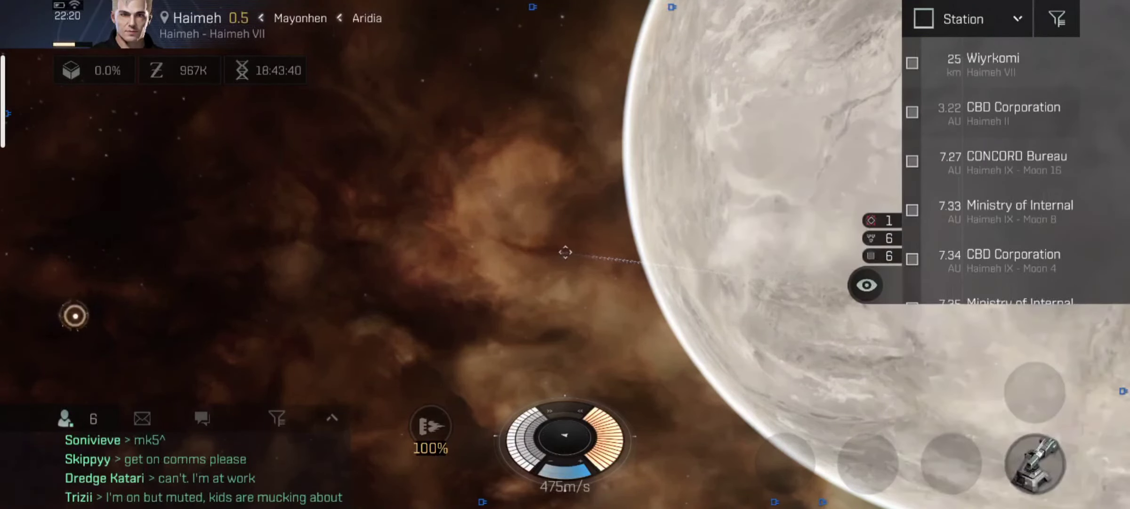